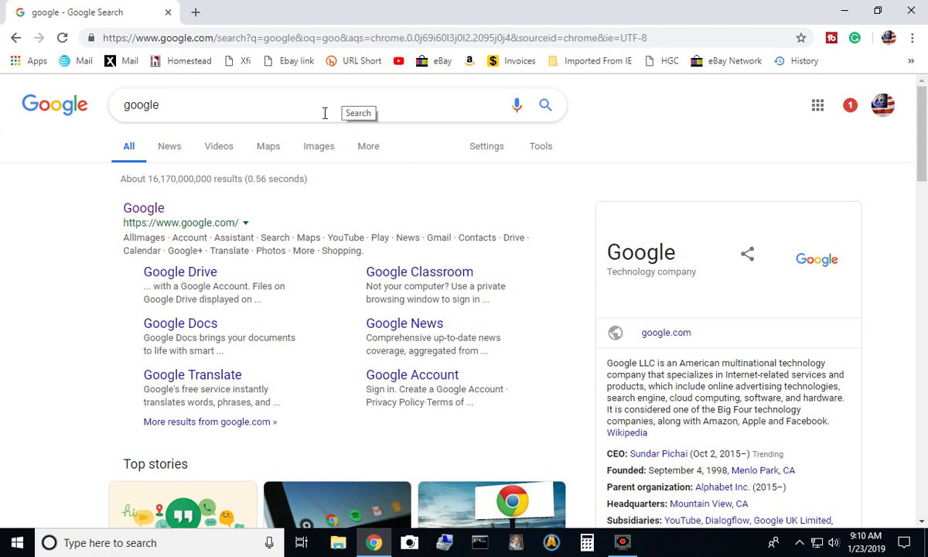
# Replace the current search query and search Google for "ps4 update 6.20 download"
pyautogui.click(323, 113)
pyautogui.press('BackSpace')
pyautogui.press('BackSpace')
pyautogui.press('BackSpace')
pyautogui.press('BackSpace')
pyautogui.press('BackSpace')
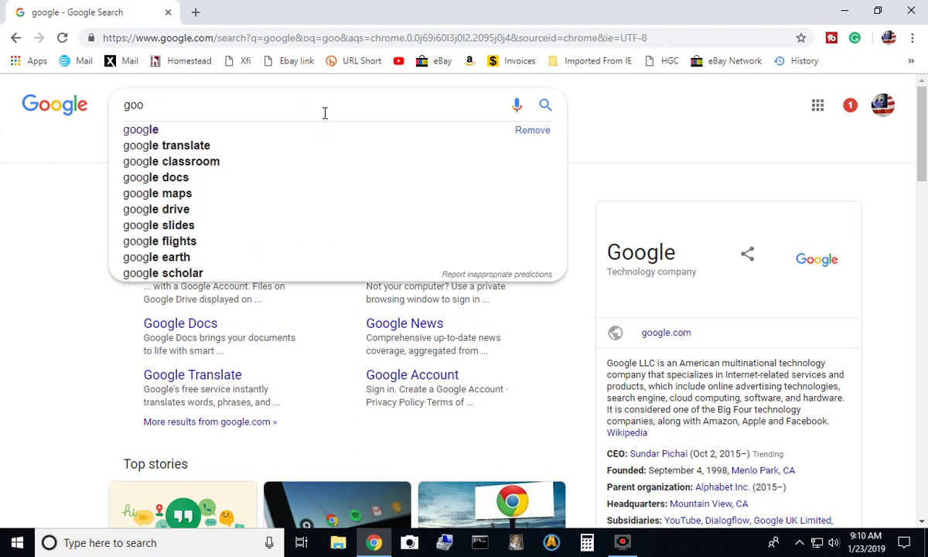
pyautogui.press('BackSpace')
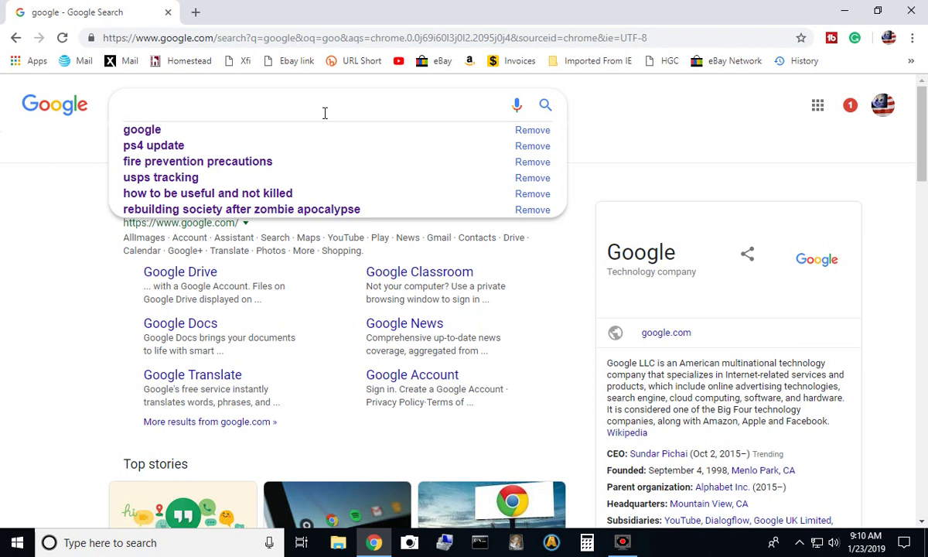
pyautogui.write('ps')
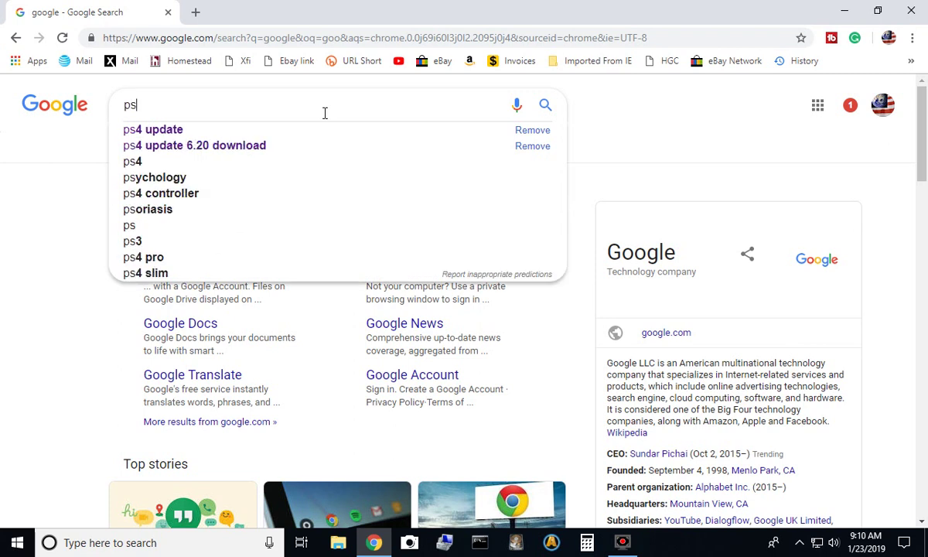
pyautogui.write('4 u')
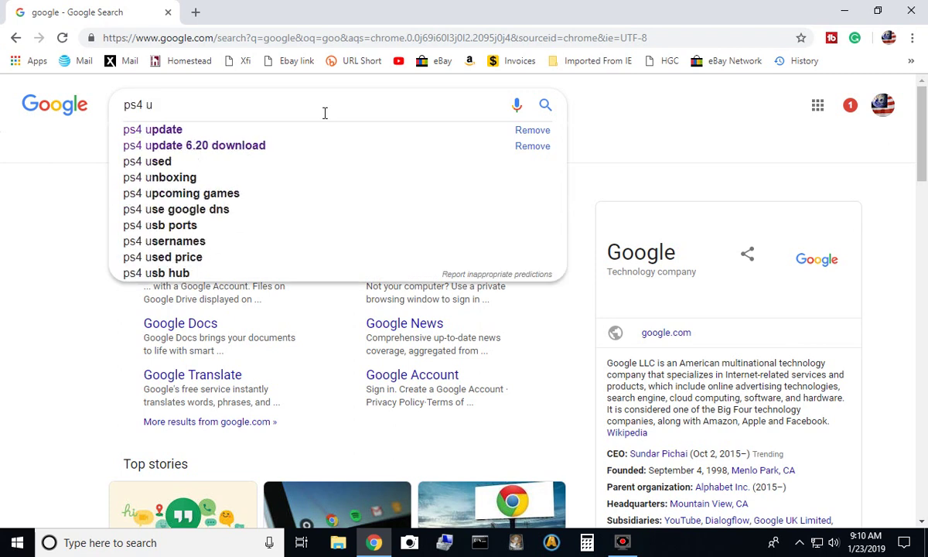
pyautogui.click(203, 145)
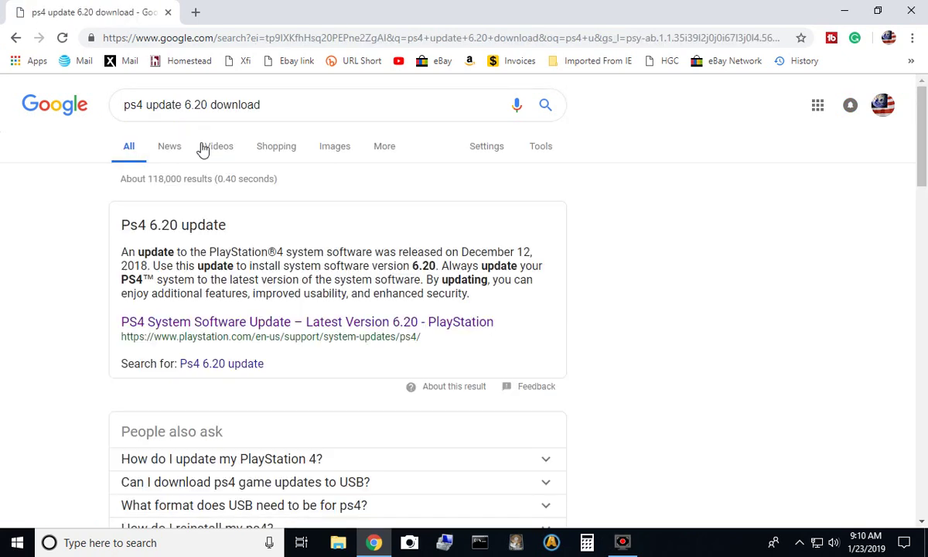
# Open the PlayStation result "PS4 System Software Update – Latest Version 6.20"
pyautogui.scroll(-2, 259, 236)
pyautogui.scroll(-1, 259, 236)
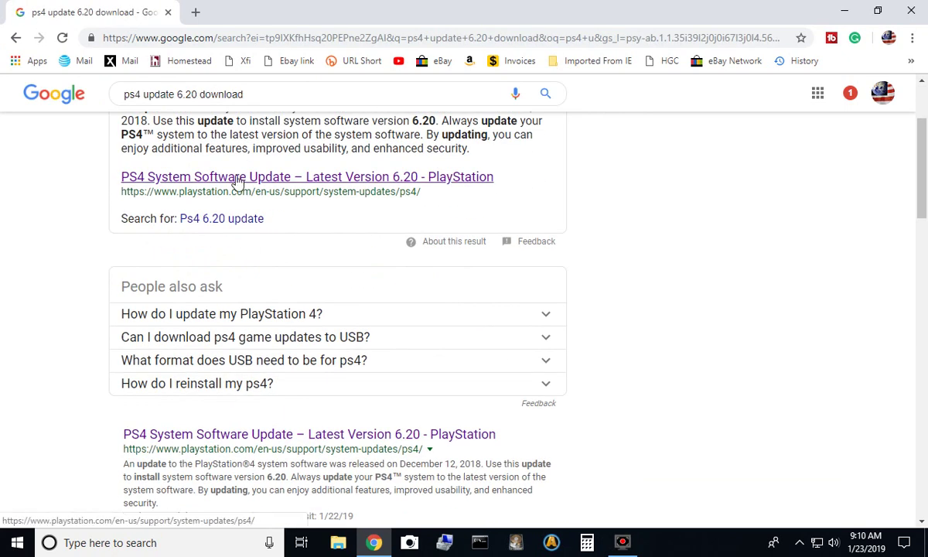
pyautogui.click(238, 181)
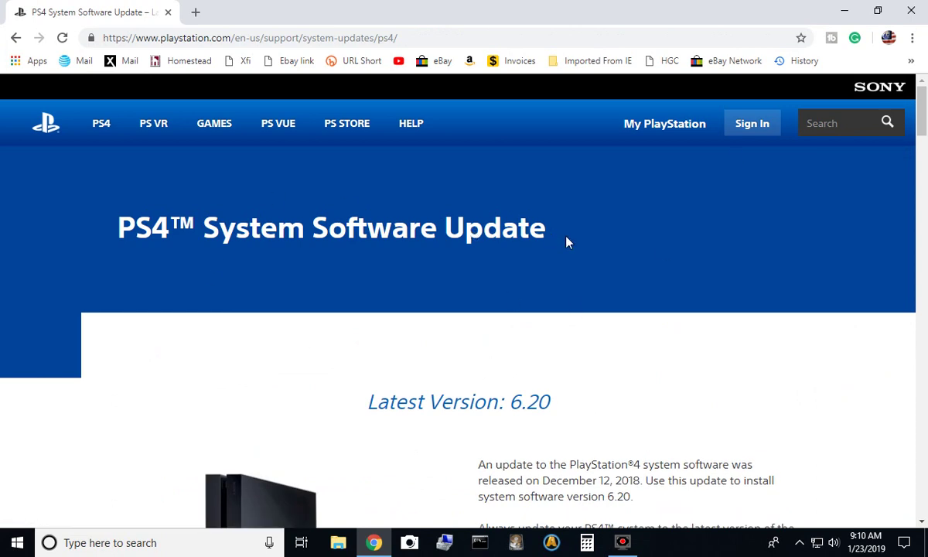
# Examine the PS4 update page for the computer update and new installation instructions, including USB space, folder names and file name requirements
pyautogui.scroll(-2, 565, 244)
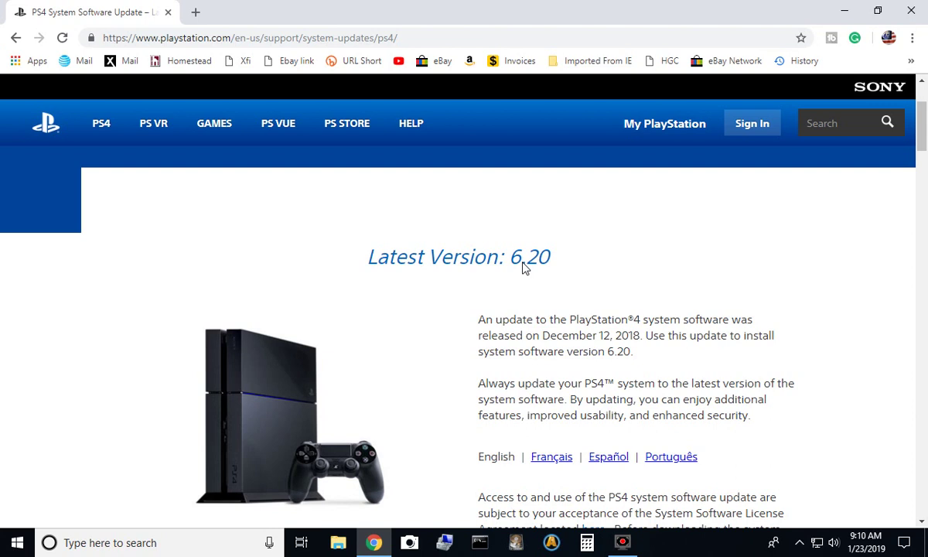
pyautogui.scroll(-5, 523, 266)
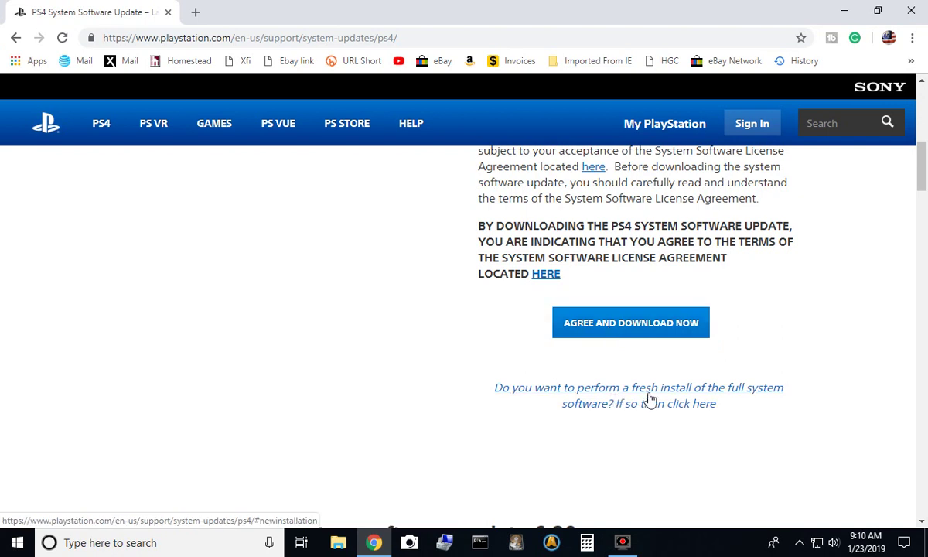
pyautogui.click(700, 400)
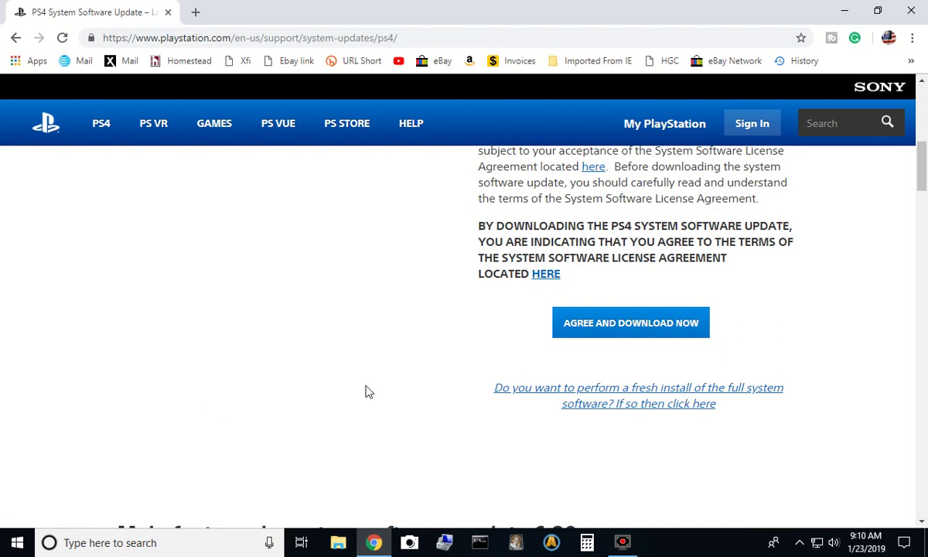
pyautogui.scroll(-3, 460, 350)
pyautogui.scroll(-10, 461, 351)
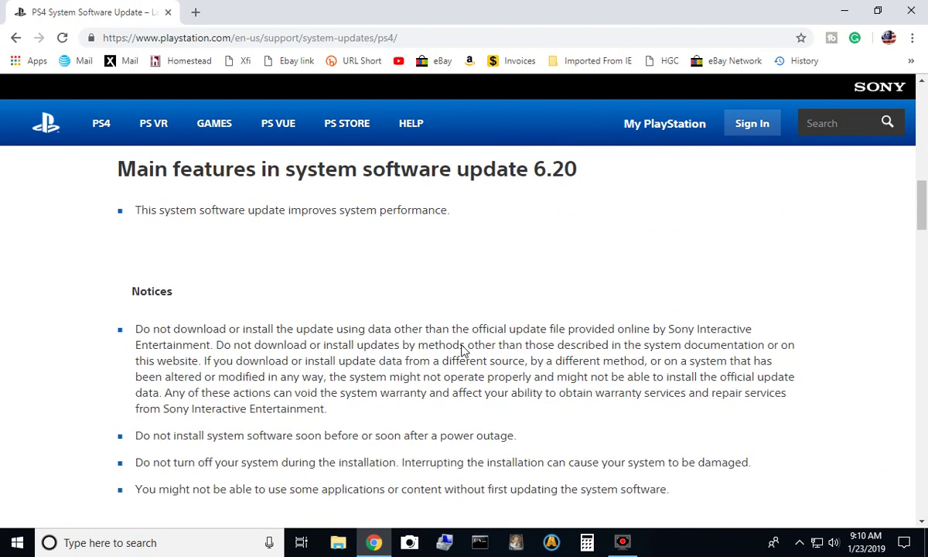
pyautogui.scroll(-6, 461, 351)
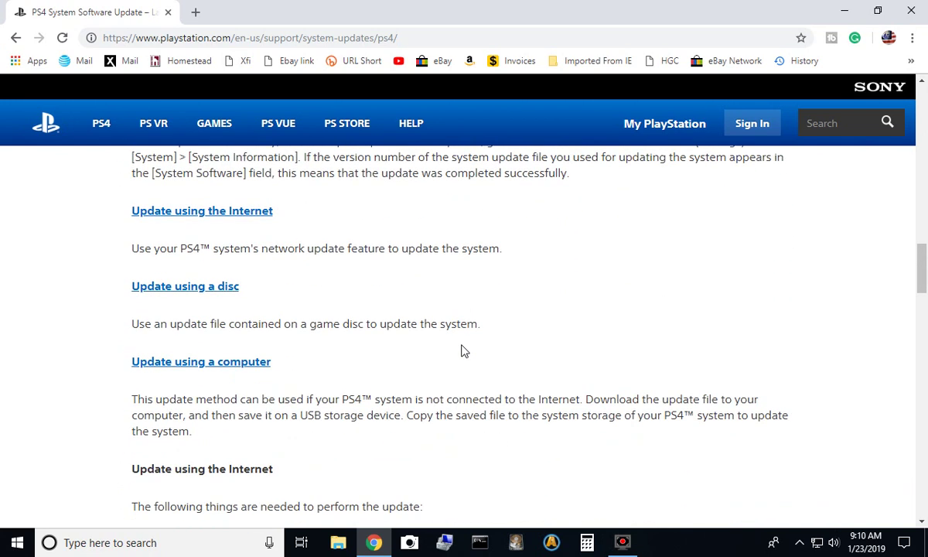
pyautogui.scroll(-8, 461, 352)
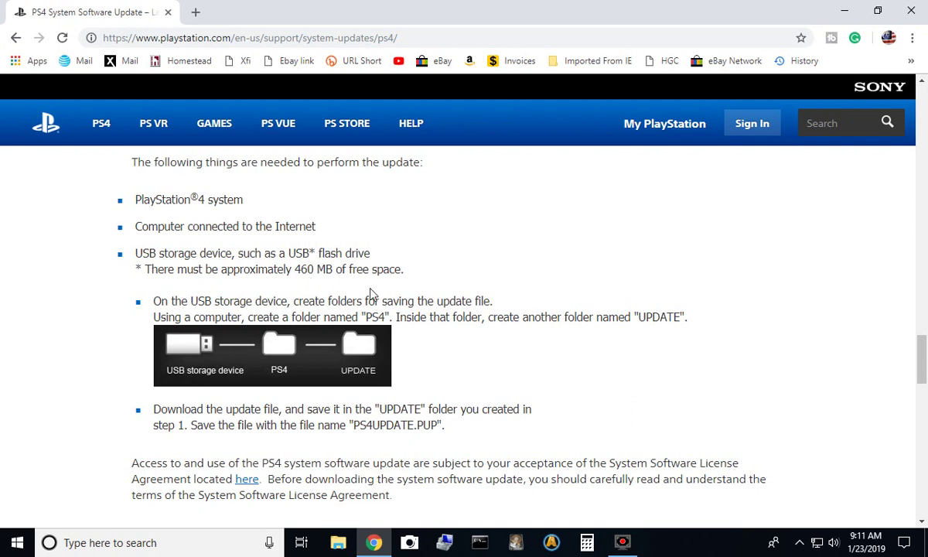
pyautogui.scroll(-6, 371, 294)
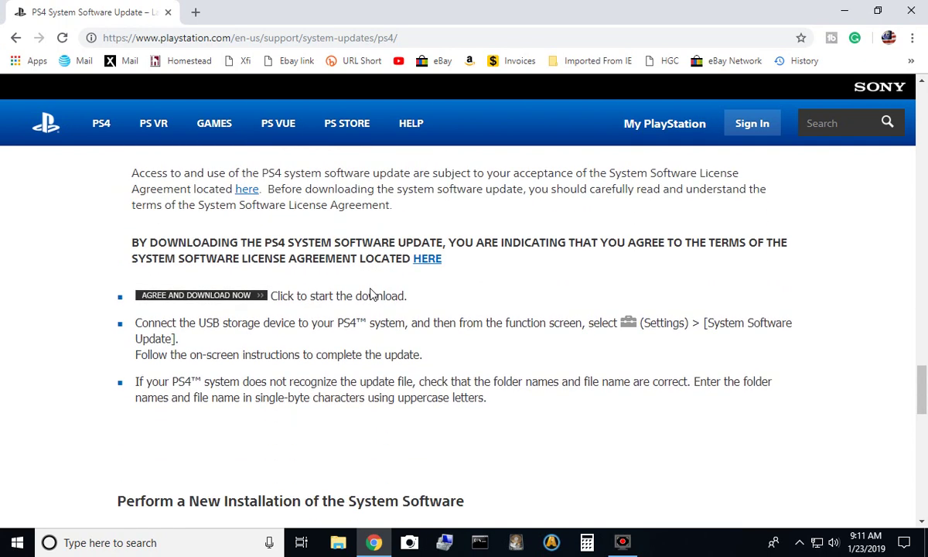
pyautogui.scroll(-10, 372, 294)
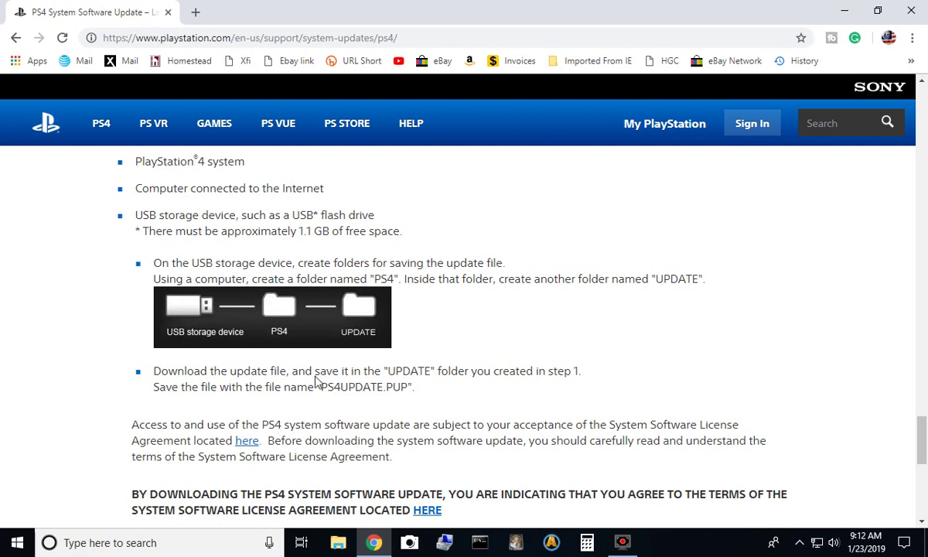
pyautogui.scroll(-1, 313, 356)
pyautogui.scroll(1, 311, 353)
pyautogui.scroll(-3, 267, 379)
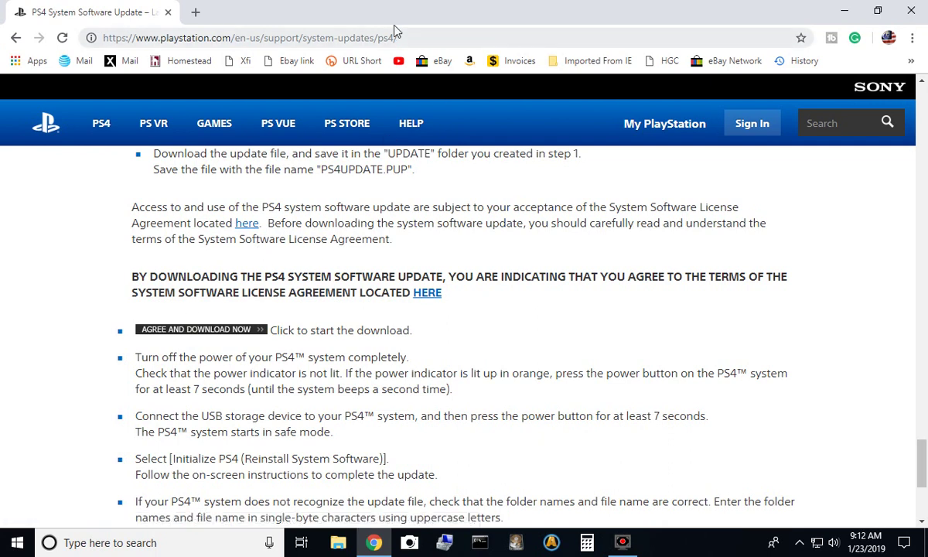
# Open This PC from the desktop, maximize the browser again and bring File Explorer in front of it
pyautogui.moveTo(397, 21); pyautogui.dragTo(485, 43)
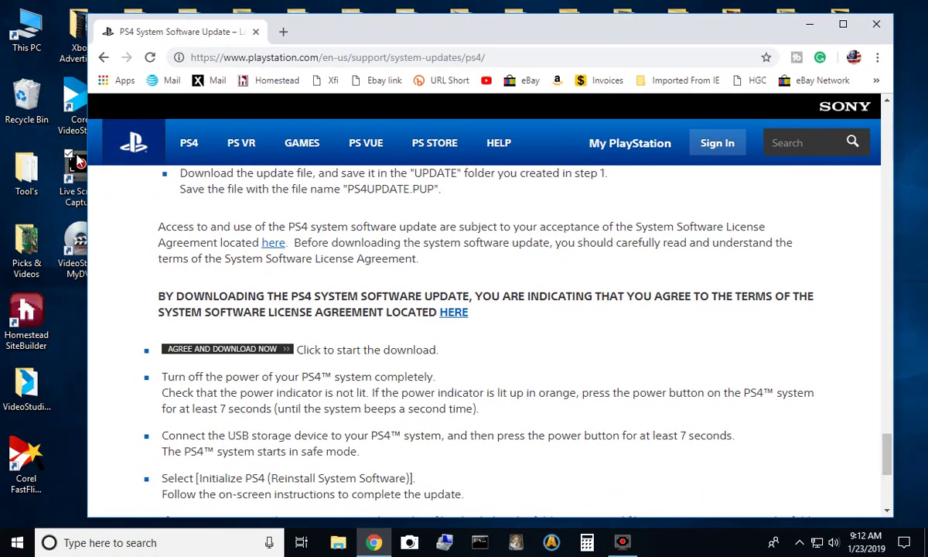
pyautogui.doubleClick(26, 29)
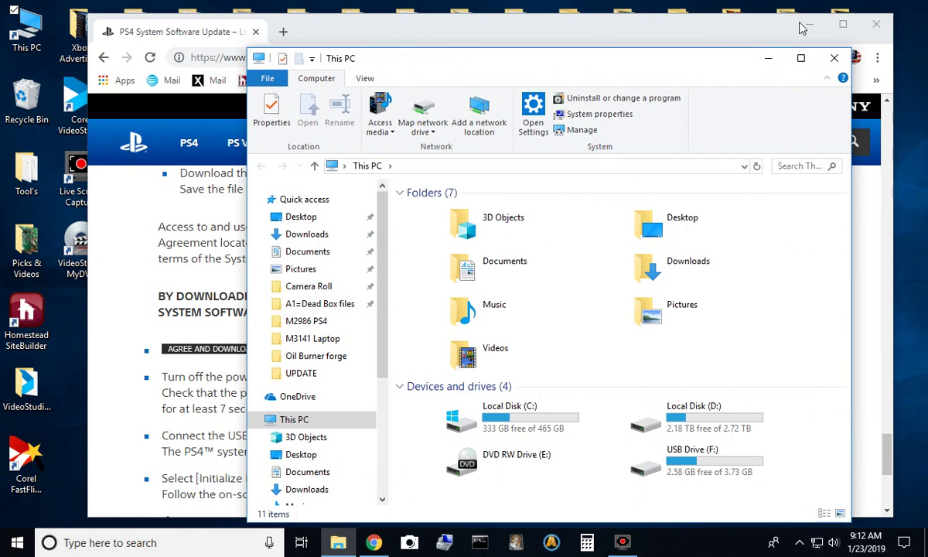
pyautogui.click(843, 24)
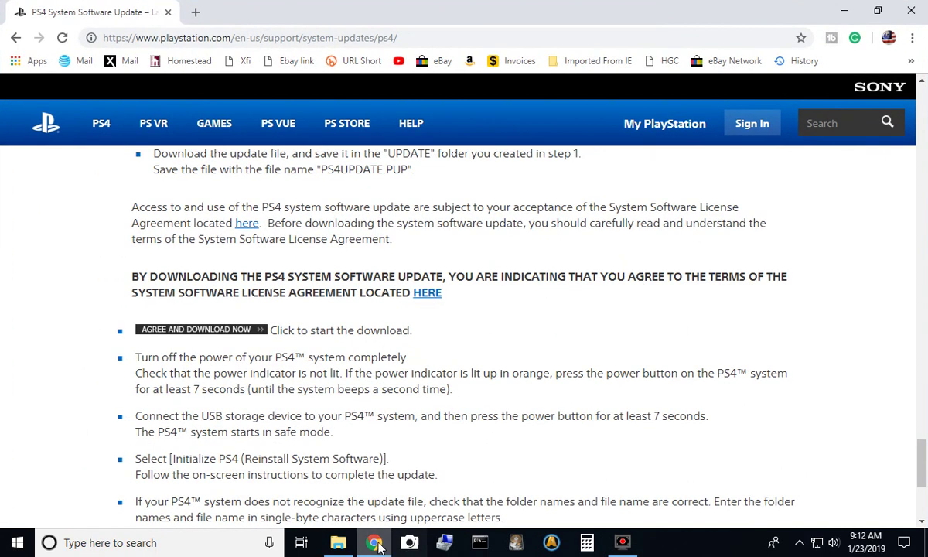
pyautogui.click(338, 542)
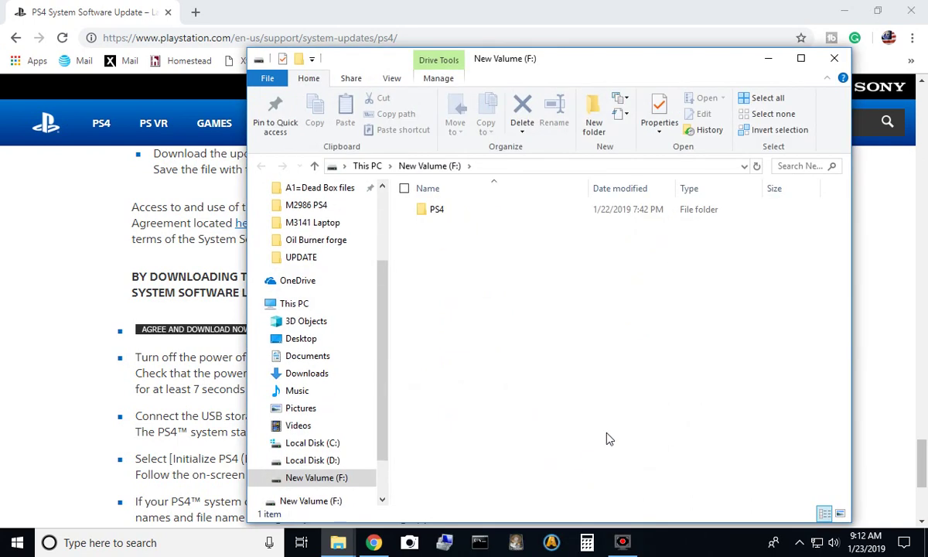
pyautogui.rightClick(447, 216)
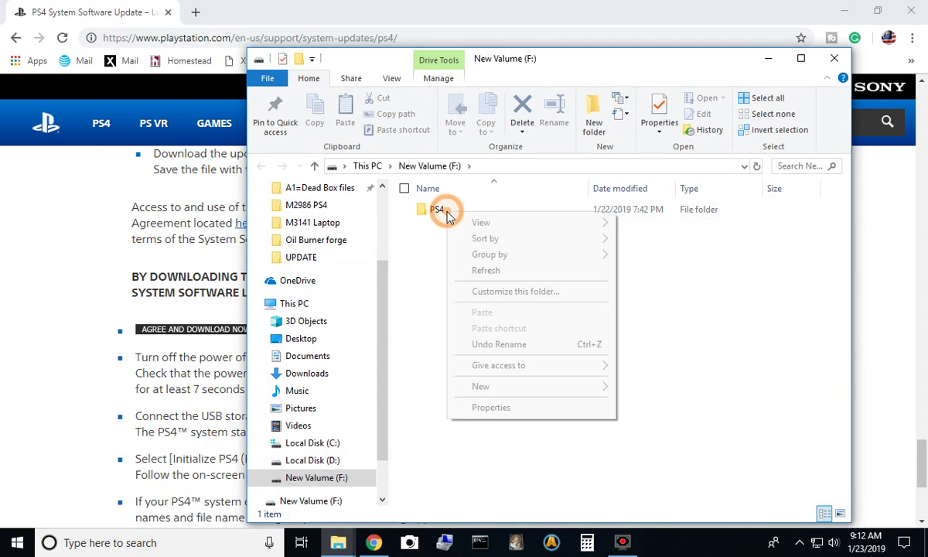
pyautogui.moveTo(500, 392)
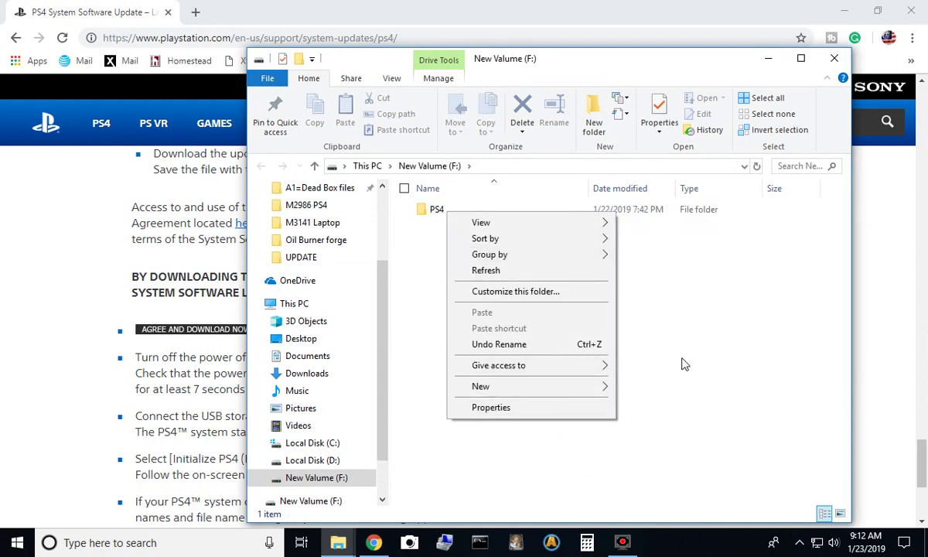
pyautogui.click(681, 358)
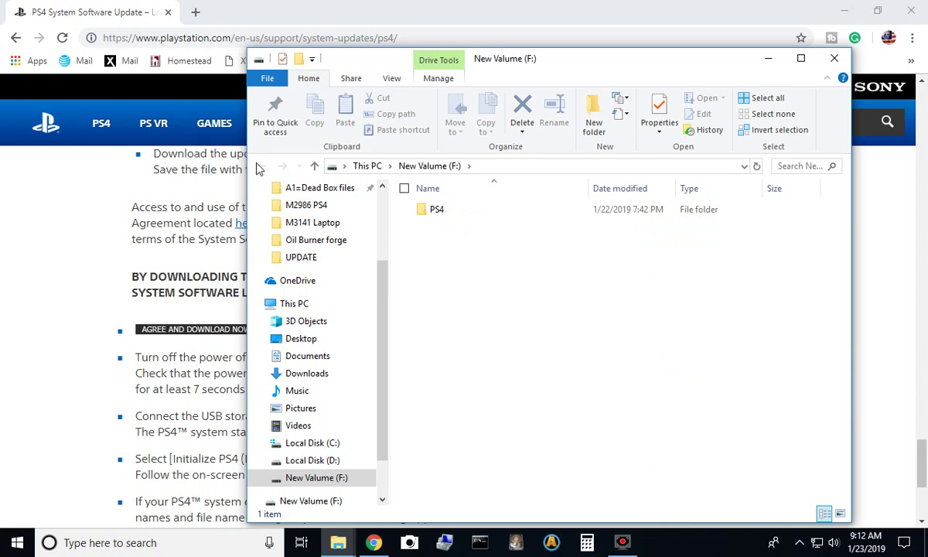
pyautogui.rightClick(430, 210)
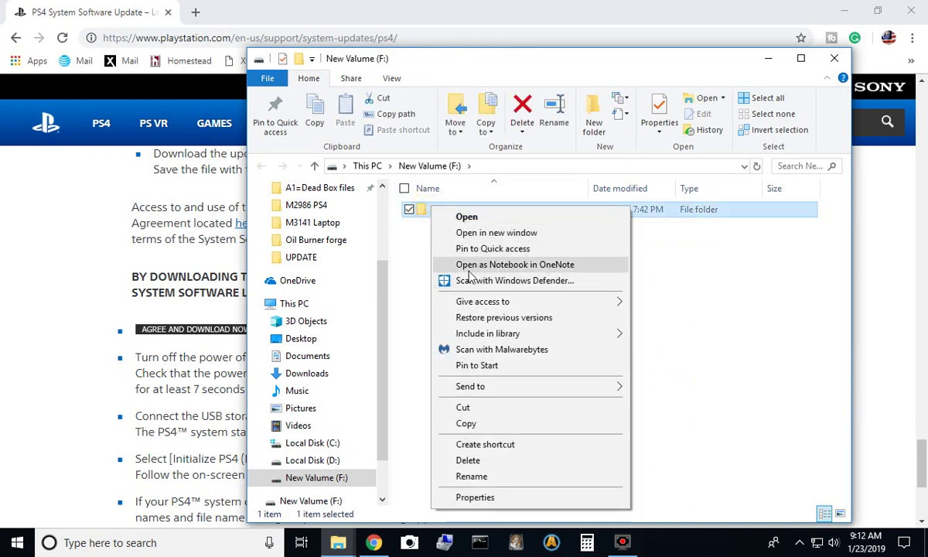
pyautogui.click(674, 213)
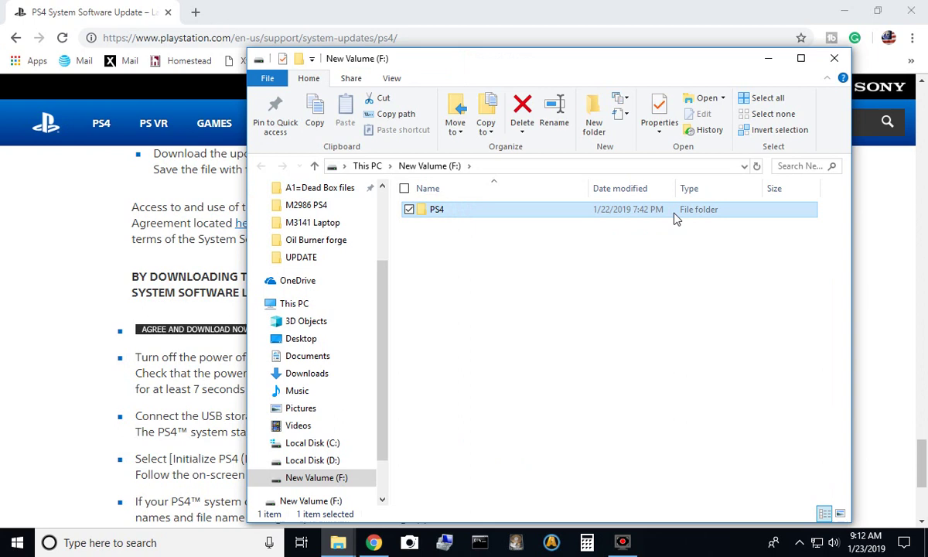
# Close the New Valume (F:) folder window and check that drive's file system and capacity in its properties, leaving them unaltered
pyautogui.click(834, 58)
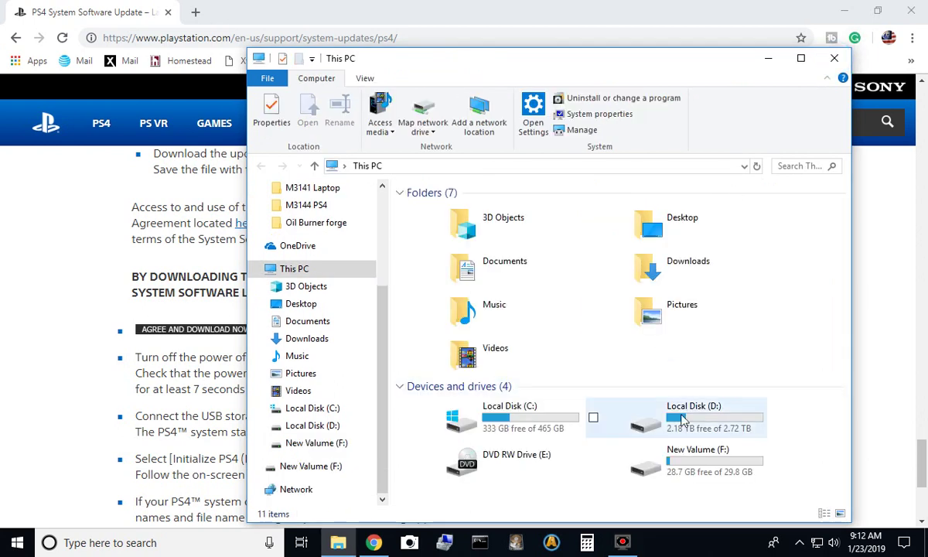
pyautogui.rightClick(712, 460)
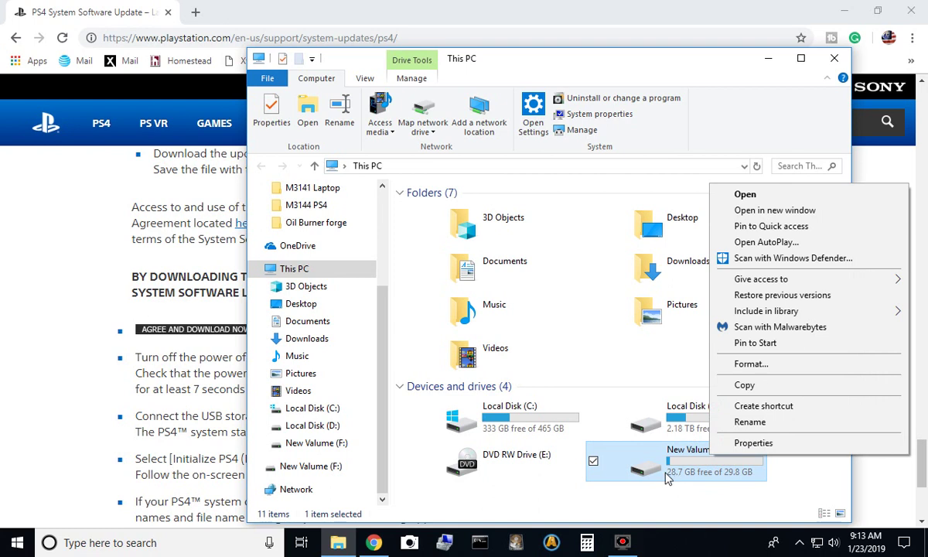
pyautogui.click(762, 444)
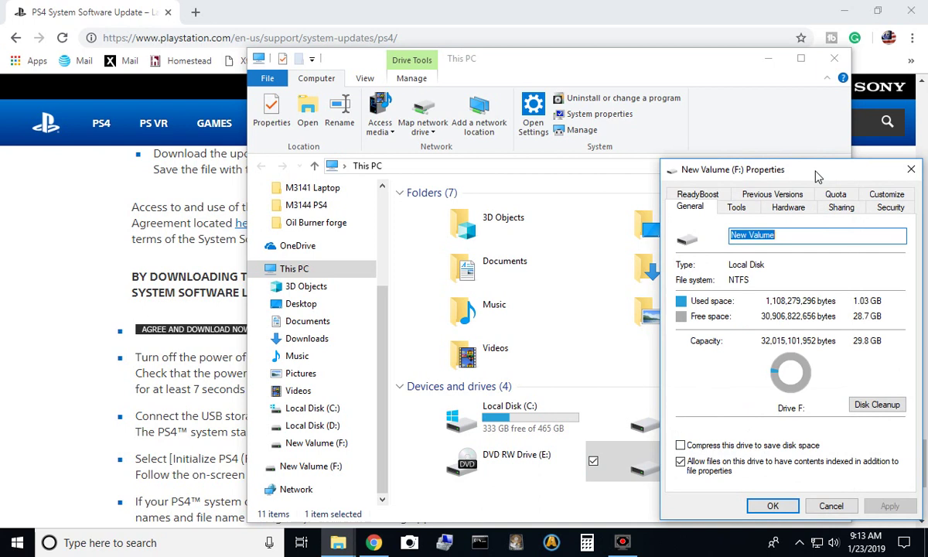
pyautogui.moveTo(814, 172); pyautogui.dragTo(649, 123)
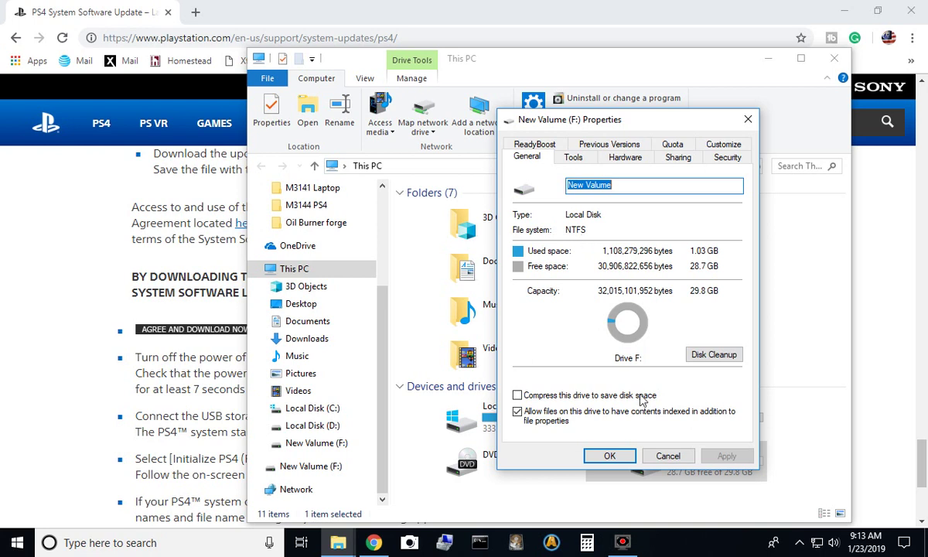
pyautogui.click(668, 455)
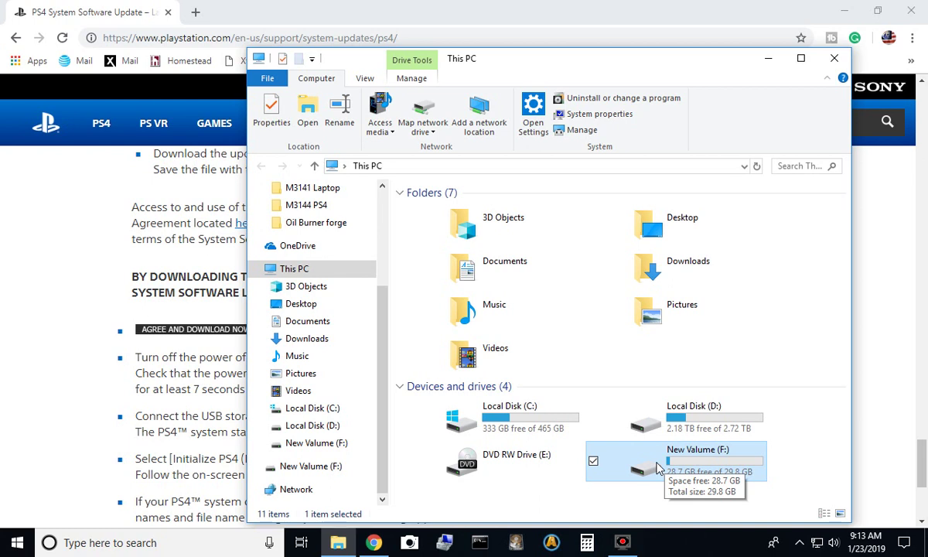
# Open the format settings for the New Valume (F:) drive and set the file system to FAT32 (Default)
pyautogui.rightClick(656, 469)
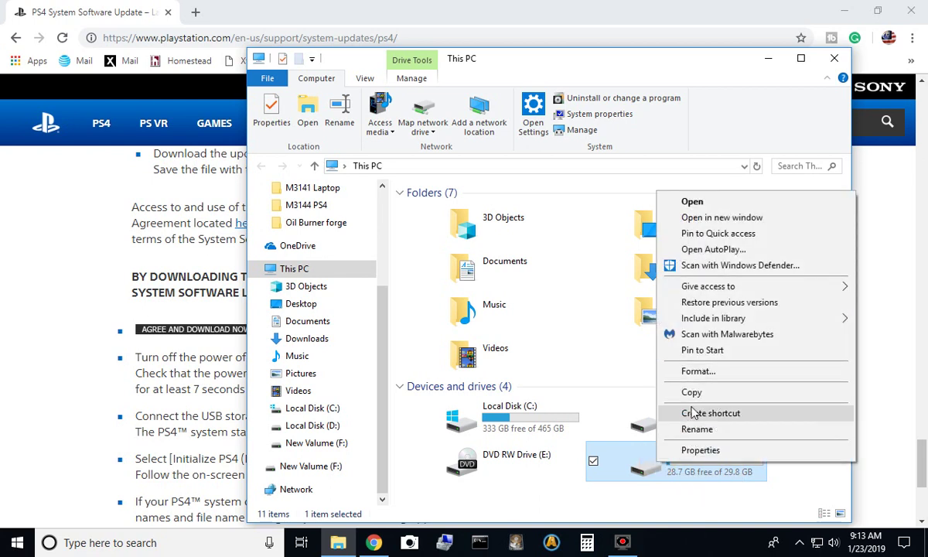
pyautogui.click(695, 371)
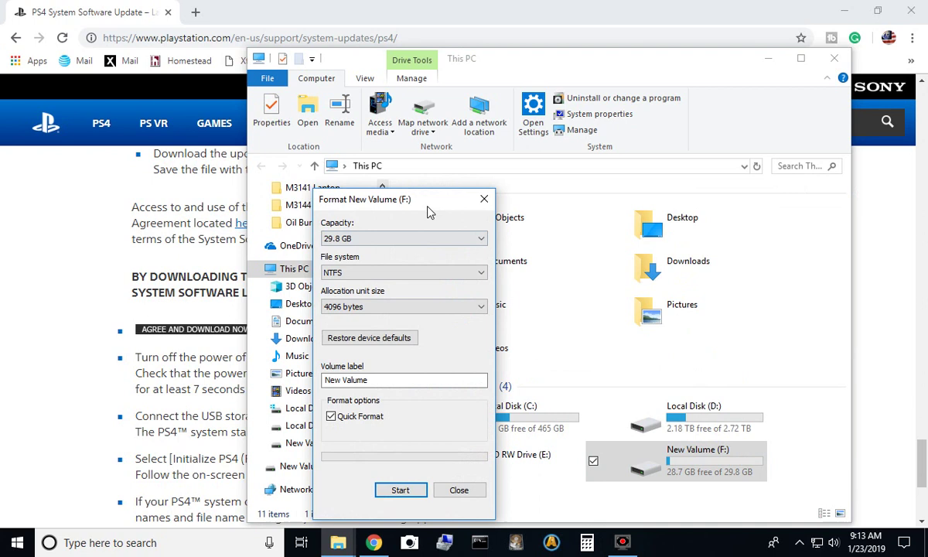
pyautogui.moveTo(400, 192); pyautogui.dragTo(505, 128)
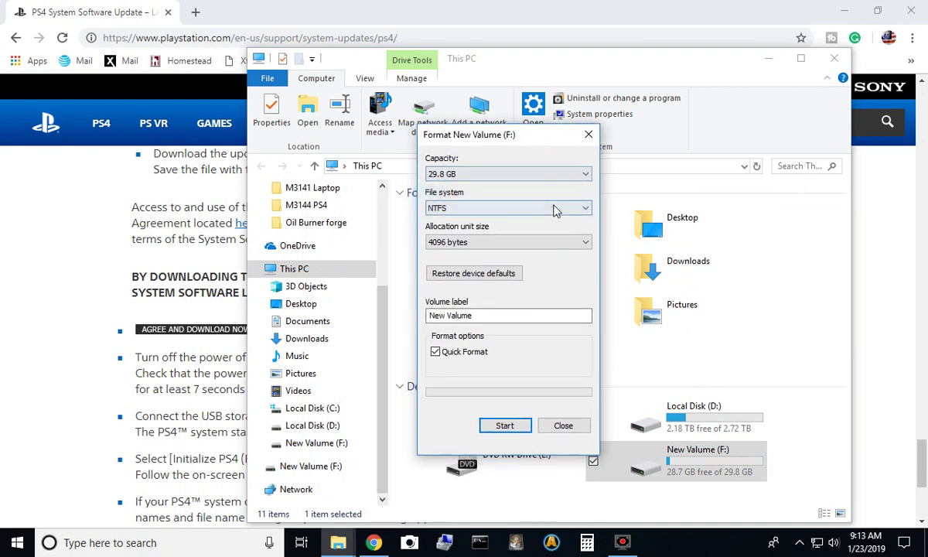
pyautogui.click(554, 206)
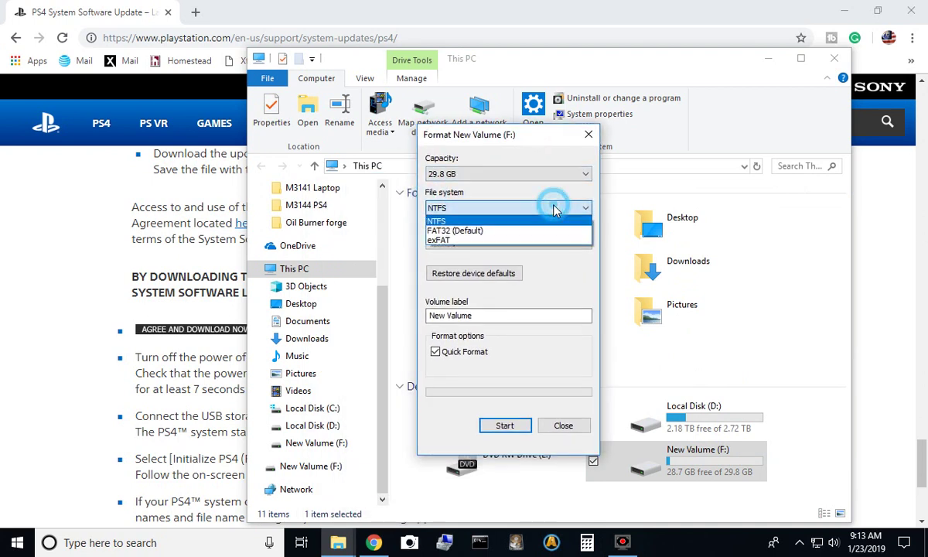
pyautogui.click(511, 232)
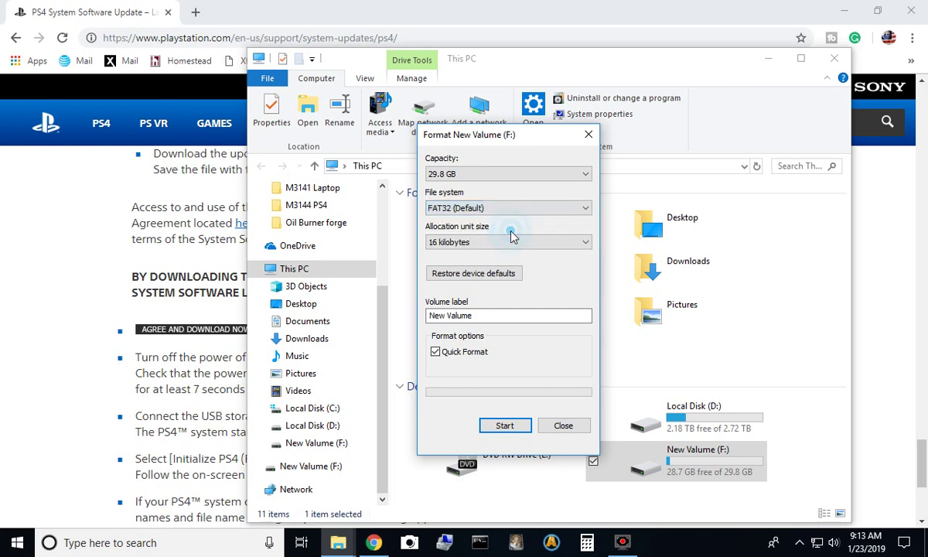
# Quick-format the NEW VALUME (F:) drive as FAT32, accepting the erasure of its data, and close the format settings
pyautogui.click(504, 426)
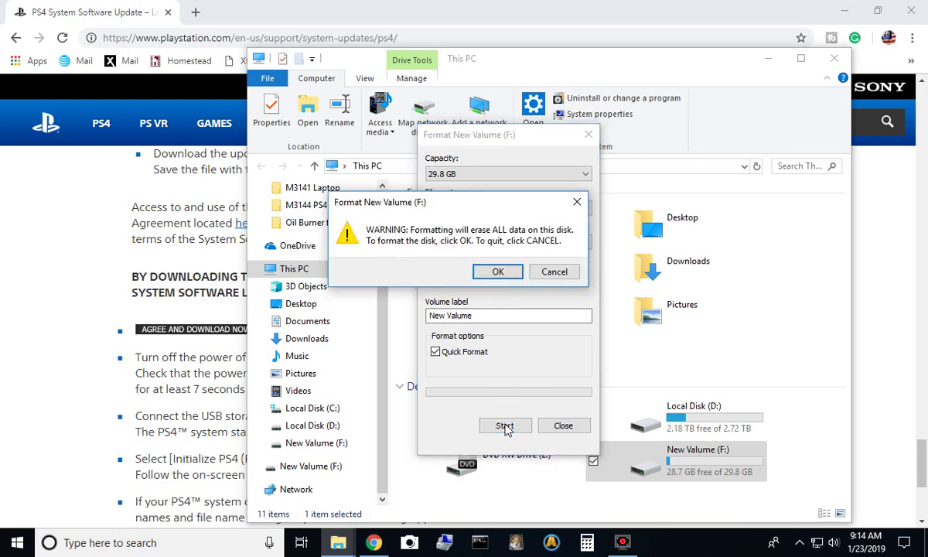
pyautogui.click(499, 273)
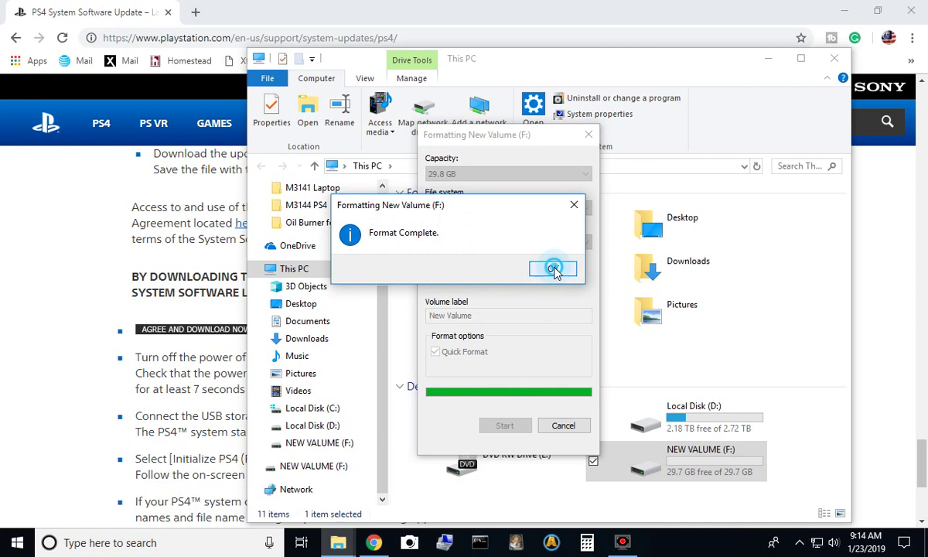
pyautogui.click(551, 269)
pyautogui.click(581, 428)
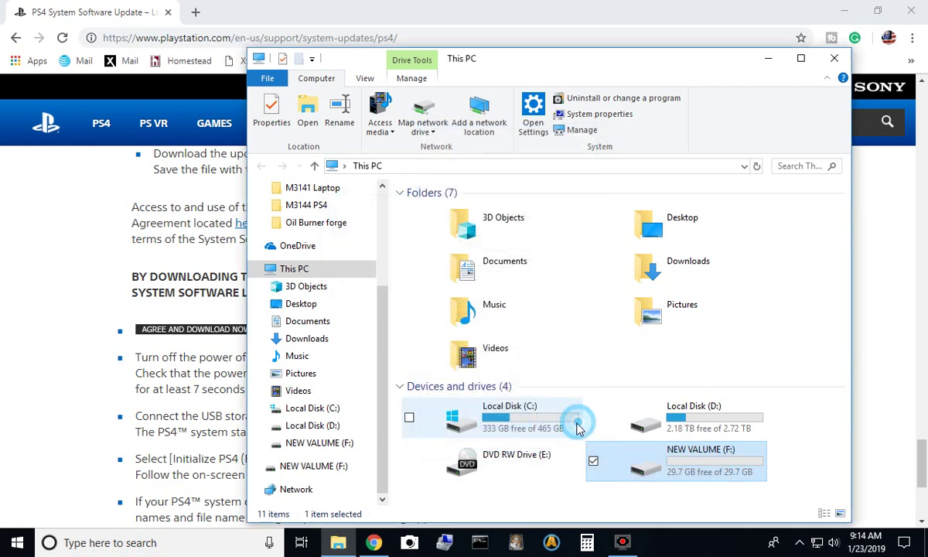
# Check the file system and capacity of the formatted NEW VALUME (F:) drive in its properties
pyautogui.rightClick(620, 453)
pyautogui.click(665, 438)
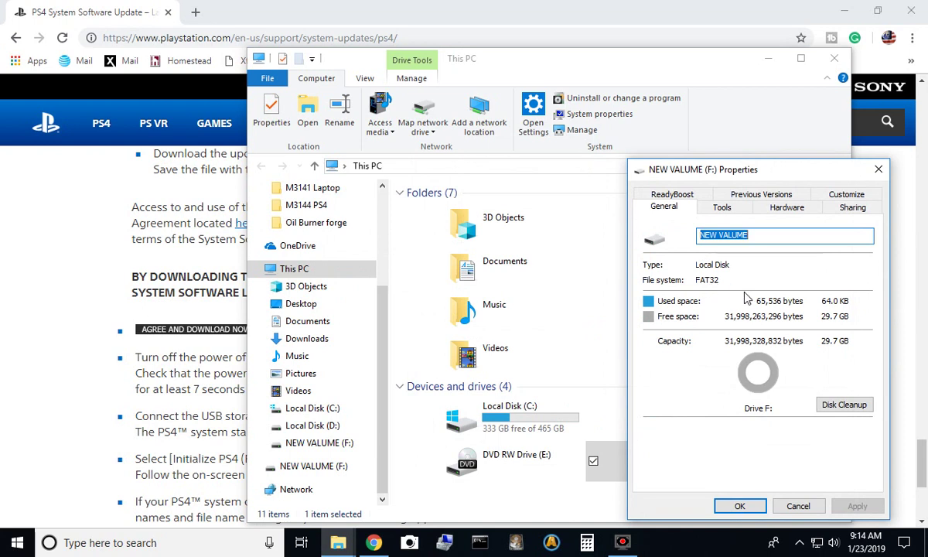
pyautogui.click(739, 507)
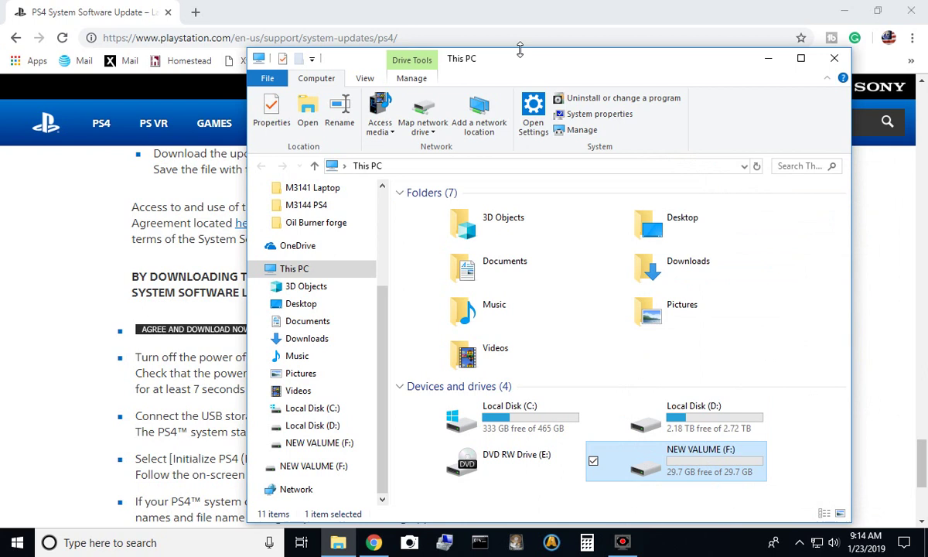
# Agree to and download the PS4 system software from the update page, saving PS4UPDATE.PUP to the NEW VALUME (F:) drive
pyautogui.click(499, 19)
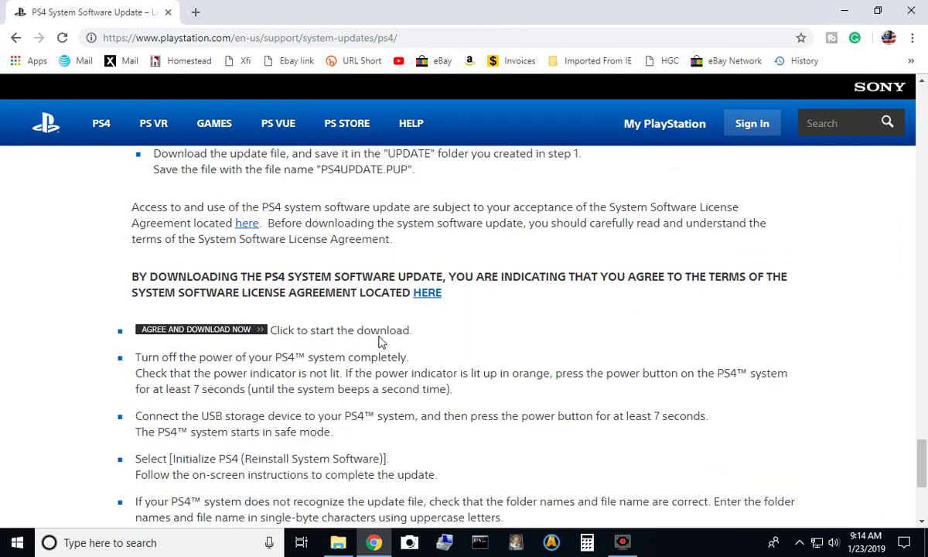
pyautogui.click(211, 330)
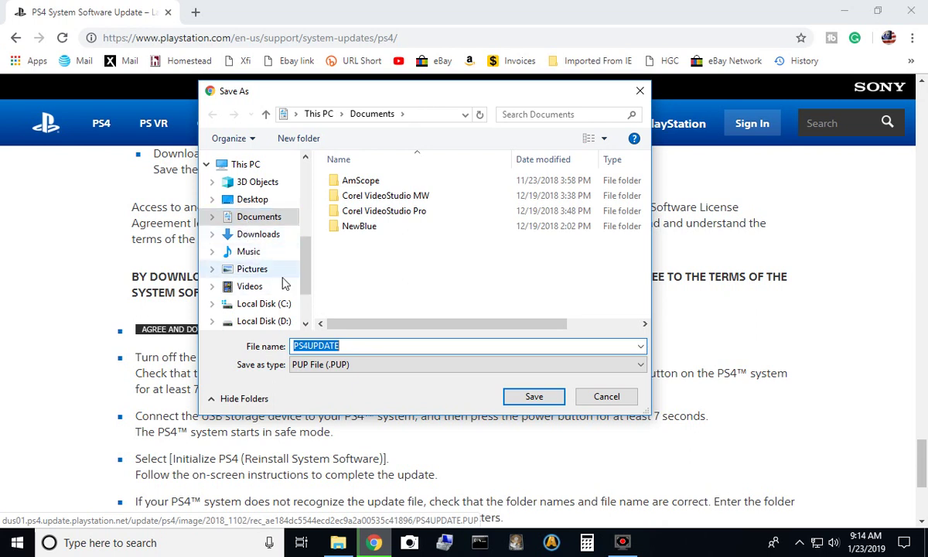
pyautogui.scroll(-1, 306, 285)
pyautogui.scroll(-2, 284, 266)
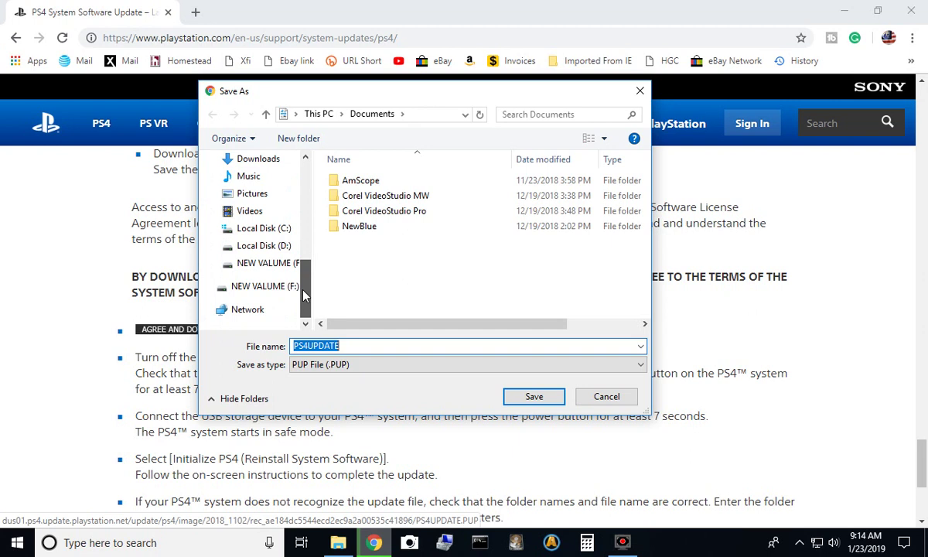
pyautogui.click(256, 267)
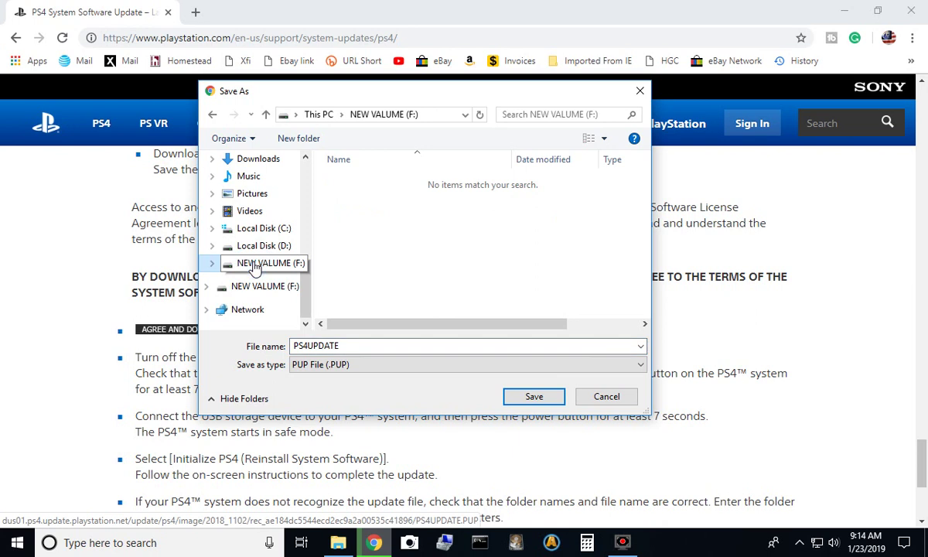
pyautogui.click(521, 397)
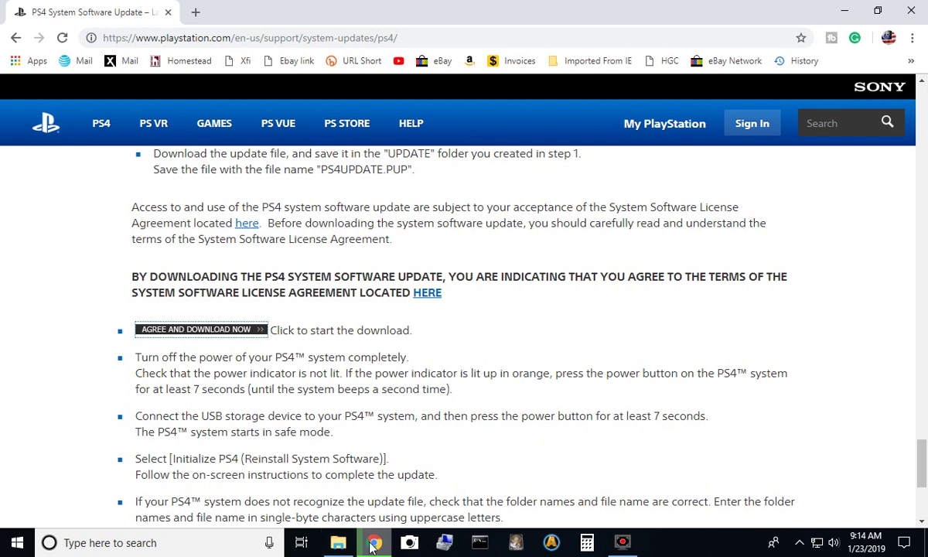
# Switch to File Explorer and open the NEW VALUME (F:) drive that holds the downloading file
pyautogui.moveTo(373, 543)
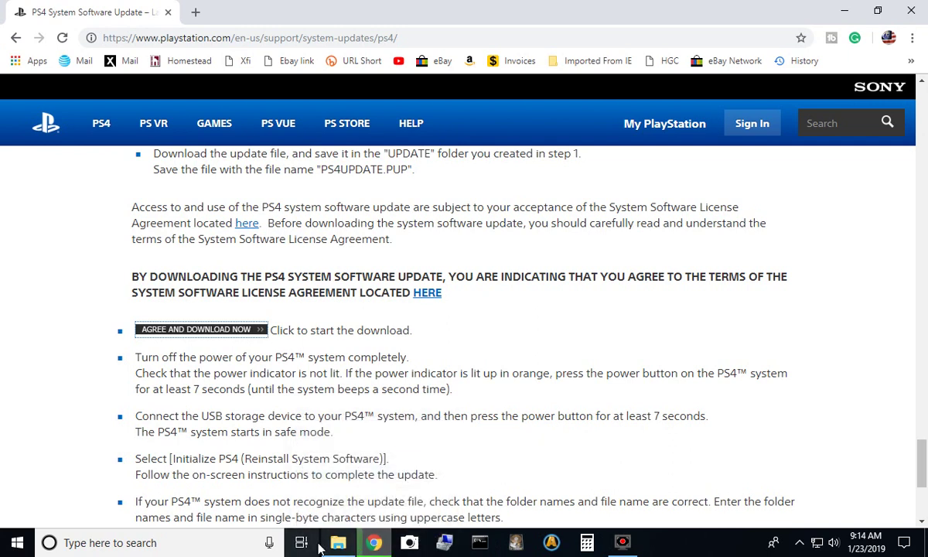
pyautogui.click(338, 544)
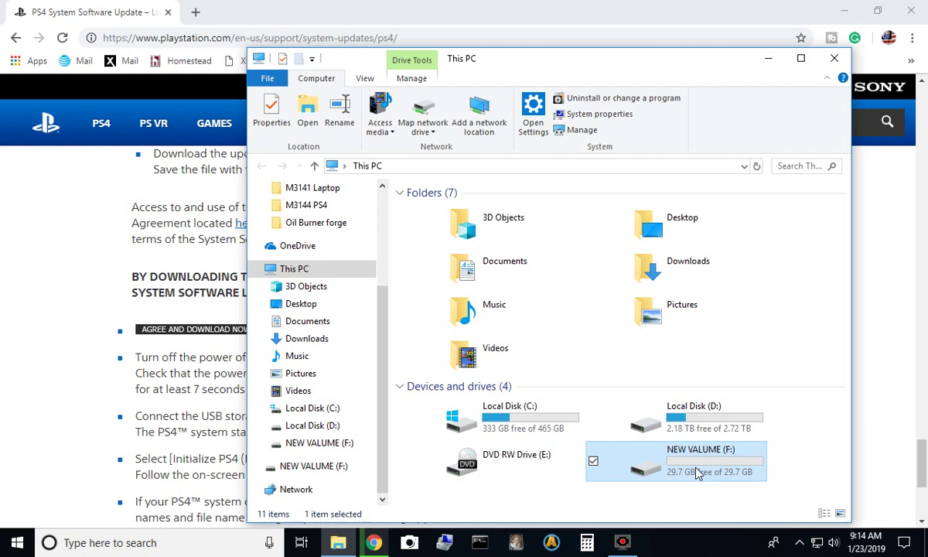
pyautogui.doubleClick(656, 467)
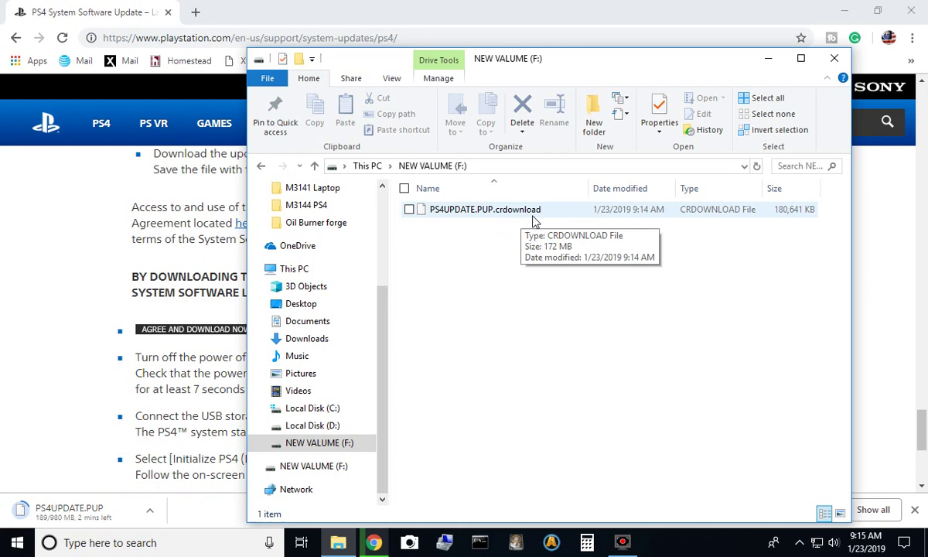
# Monitor the PS4UPDATE.PUP download in the browser's download list and place the drive's folder window below that entry
pyautogui.click(435, 11)
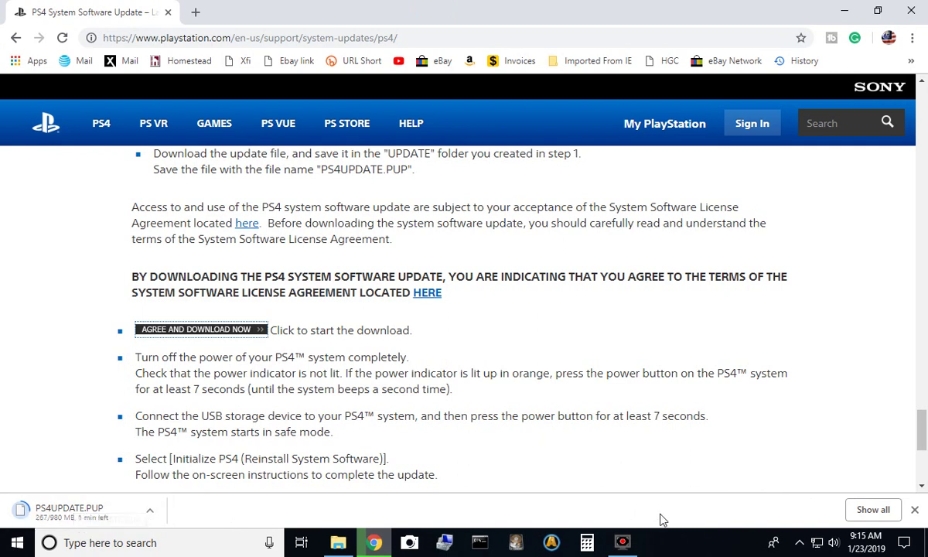
pyautogui.click(872, 509)
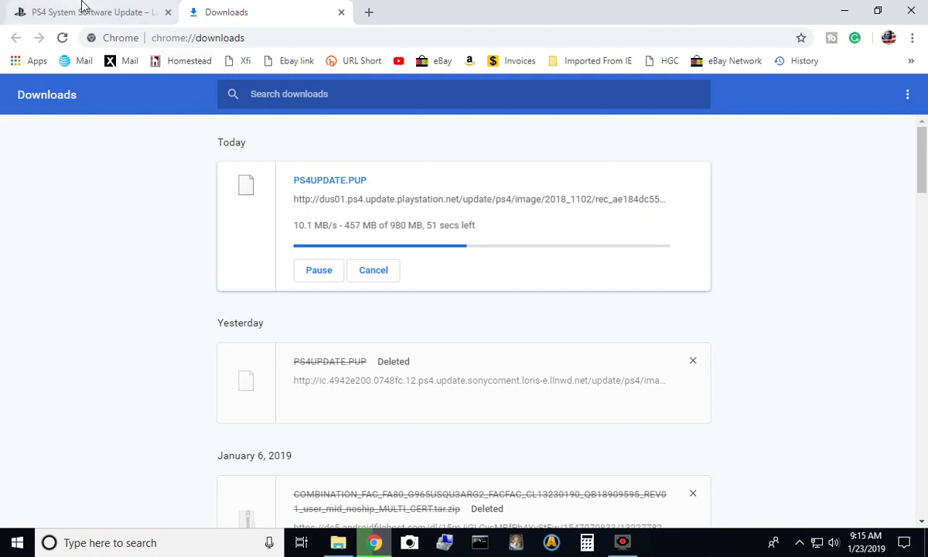
pyautogui.click(103, 17)
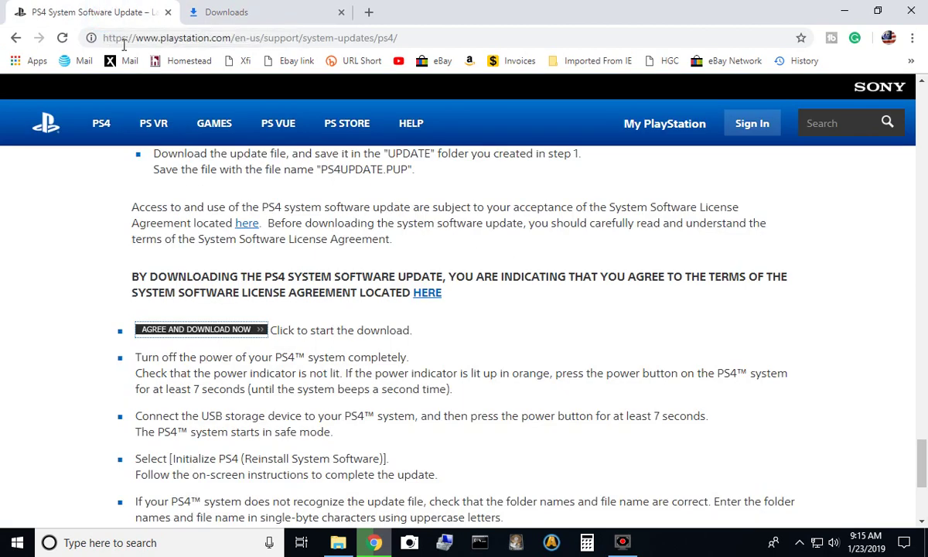
pyautogui.click(338, 542)
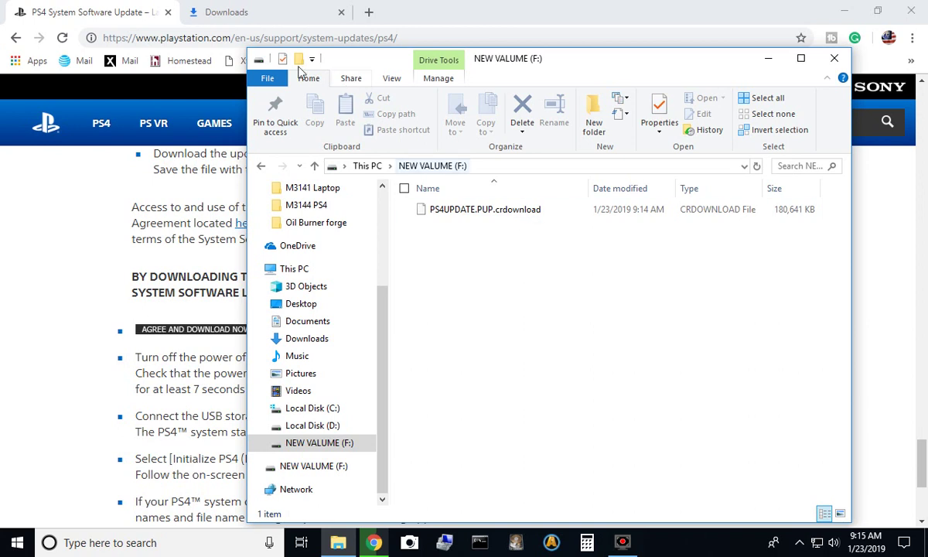
pyautogui.click(225, 13)
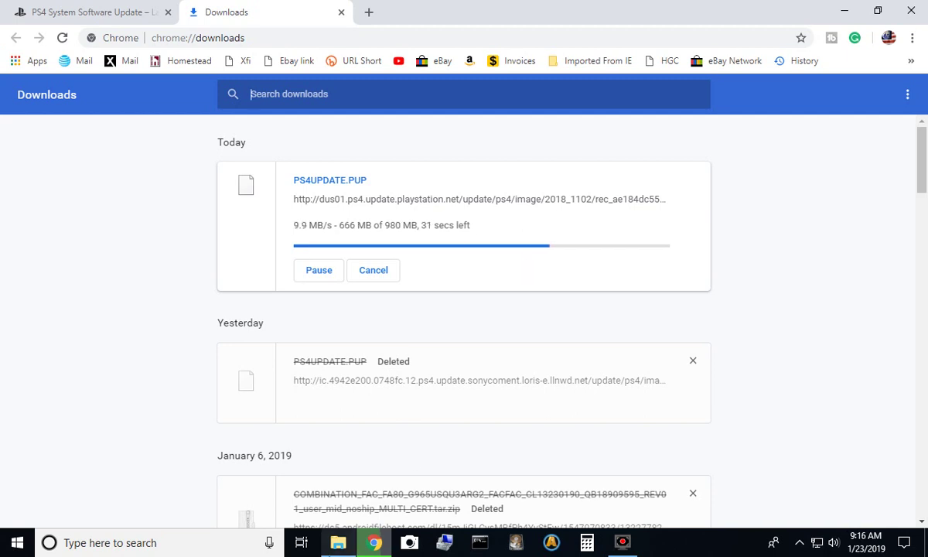
pyautogui.click(334, 544)
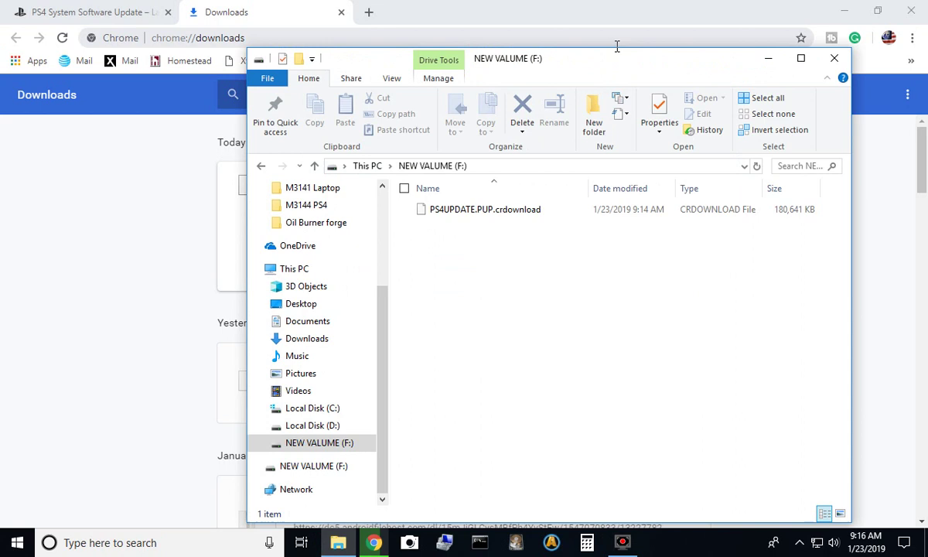
pyautogui.moveTo(617, 67); pyautogui.dragTo(546, 283)
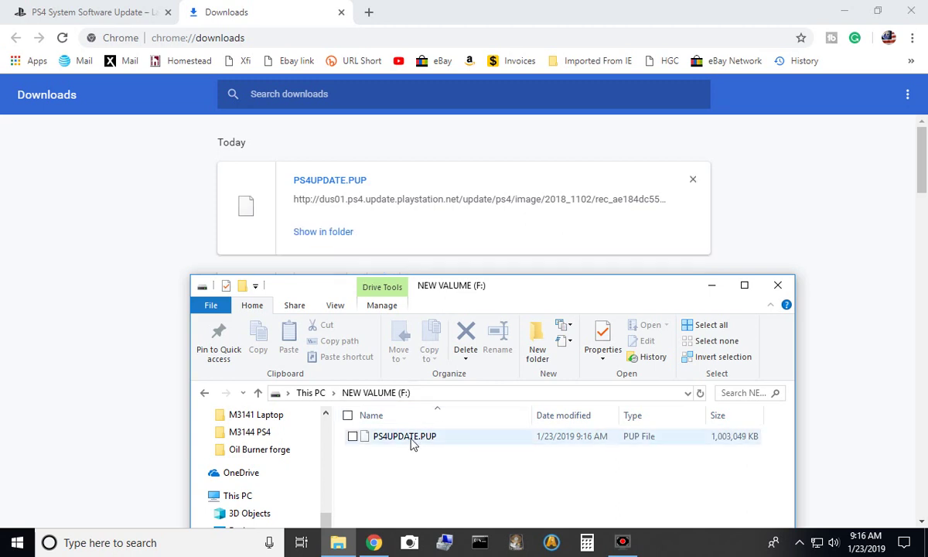
pyautogui.moveTo(383, 446)
# Copy the folder name PS4 from the USB folder instructions on the PS4 update page
pyautogui.click(105, 17)
pyautogui.click(104, 17)
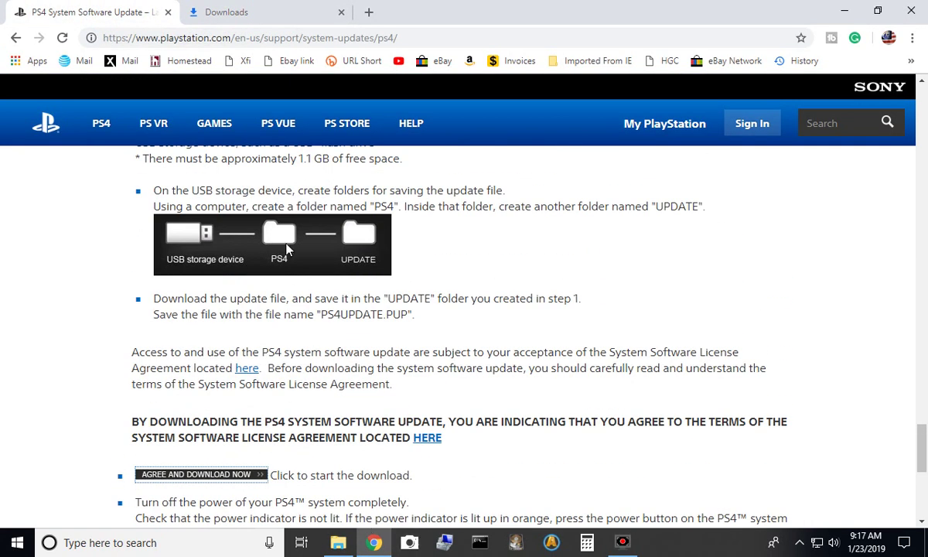
pyautogui.scroll(1, 365, 283)
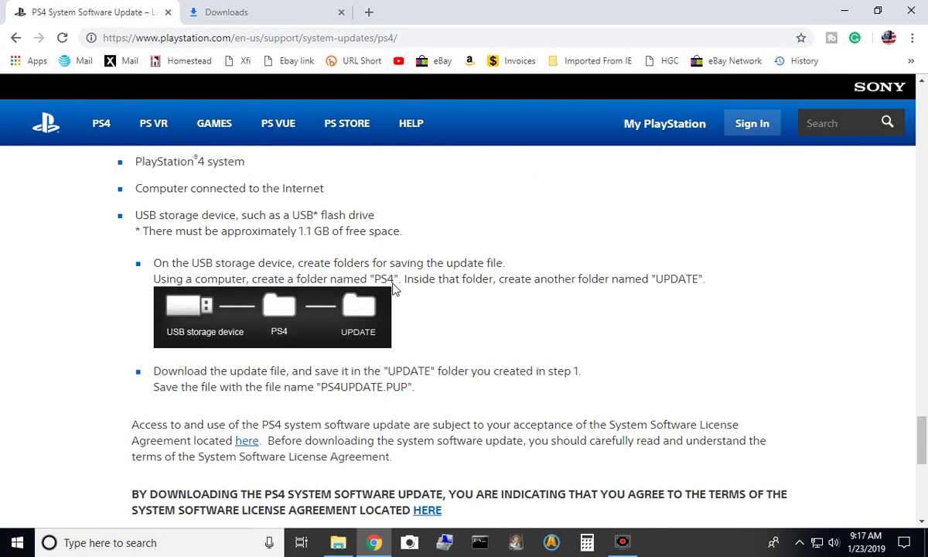
pyautogui.doubleClick(390, 280)
pyautogui.moveTo(380, 284); pyautogui.dragTo(376, 285)
pyautogui.rightClick(379, 285)
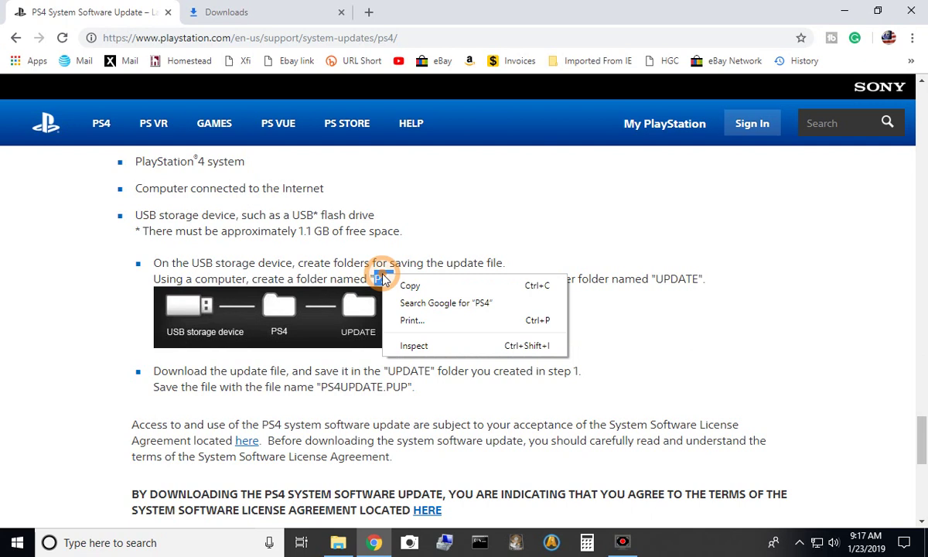
pyautogui.click(398, 286)
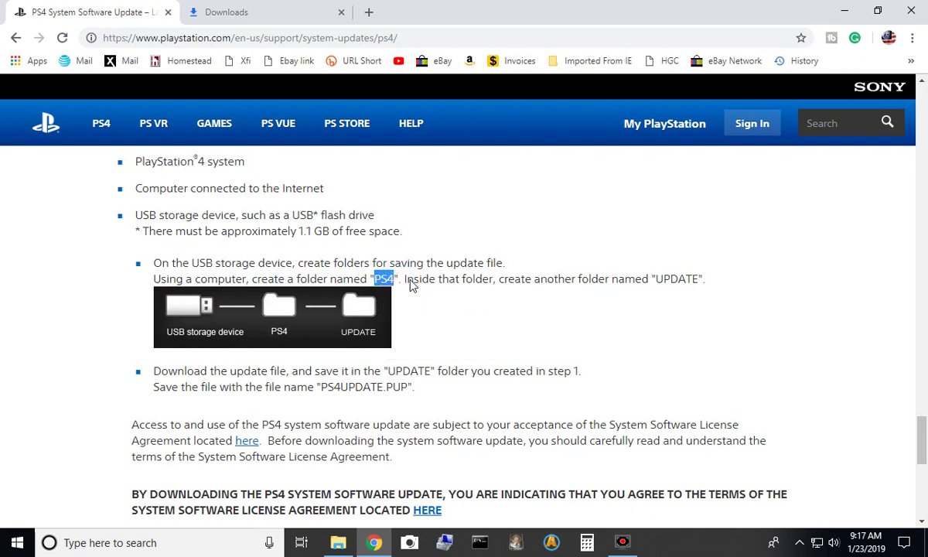
# Create a folder on the NEW VALUME (F:) drive and name it PS4 using the copied text
pyautogui.click(338, 542)
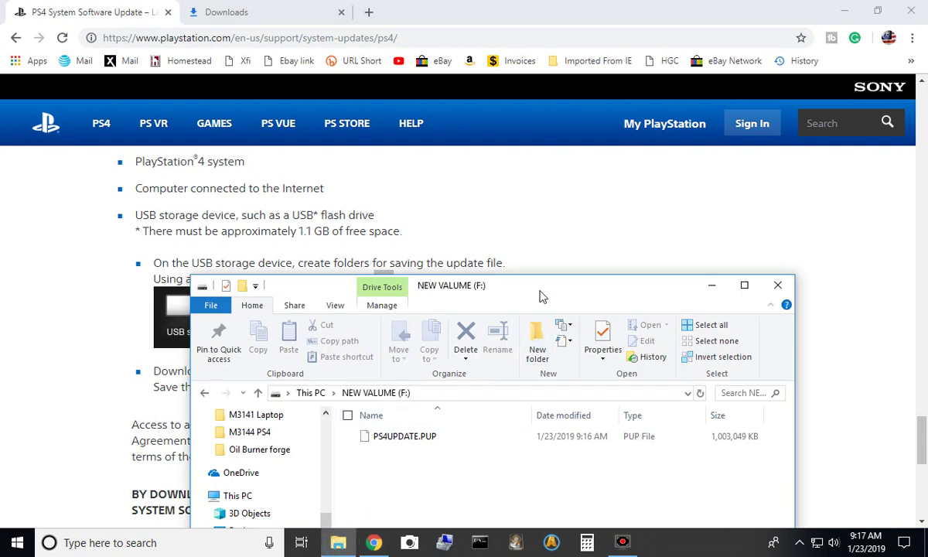
pyautogui.moveTo(541, 287); pyautogui.dragTo(555, 150)
pyautogui.click(551, 210)
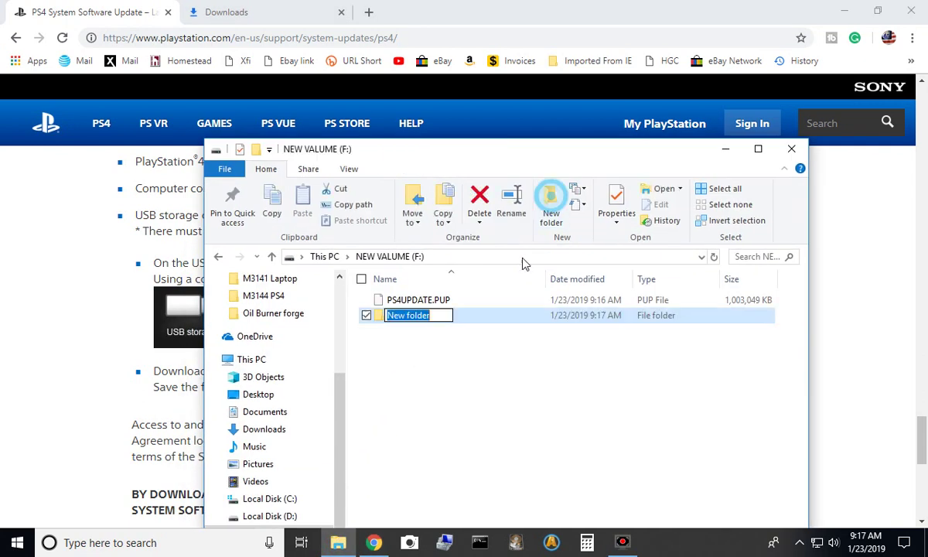
pyautogui.rightClick(402, 312)
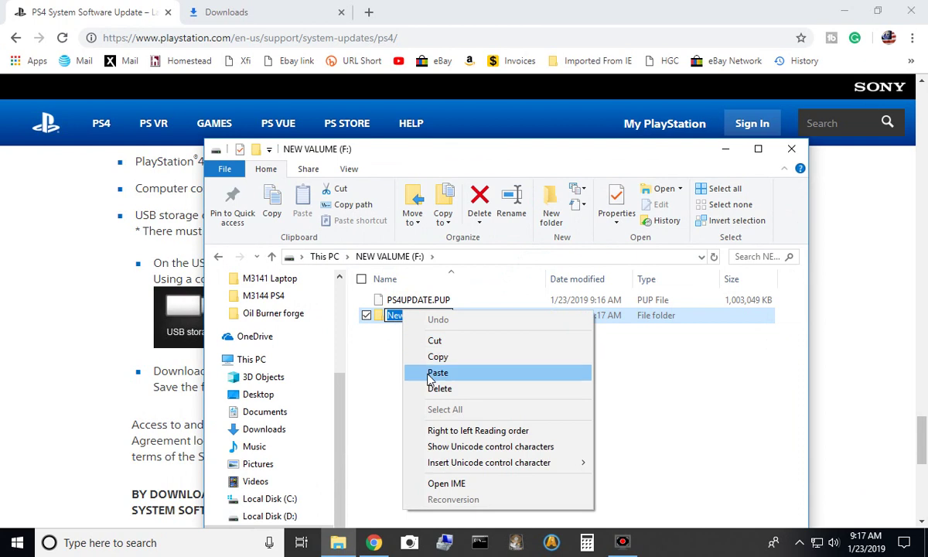
pyautogui.click(437, 372)
pyautogui.click(430, 379)
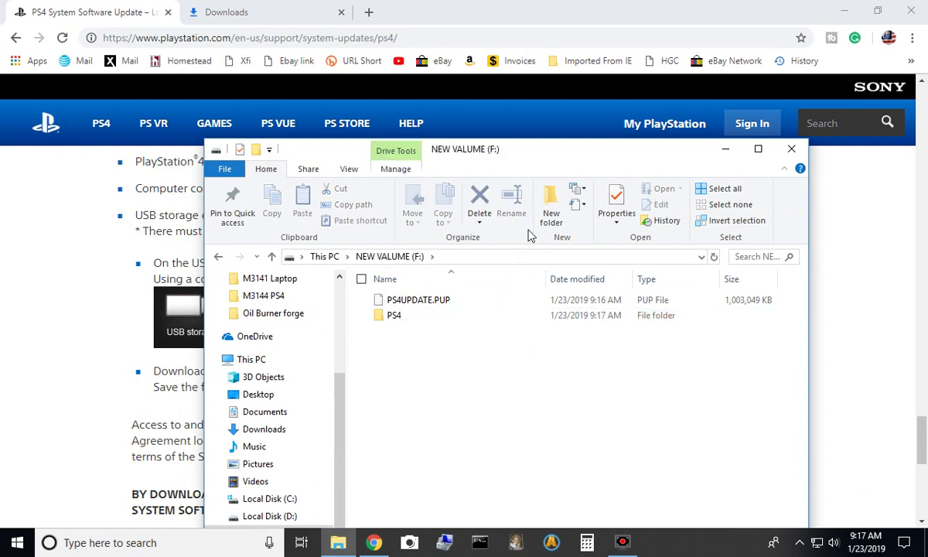
# Copy the folder name UPDATE from the instructions on the PS4 update page
pyautogui.click(62, 221)
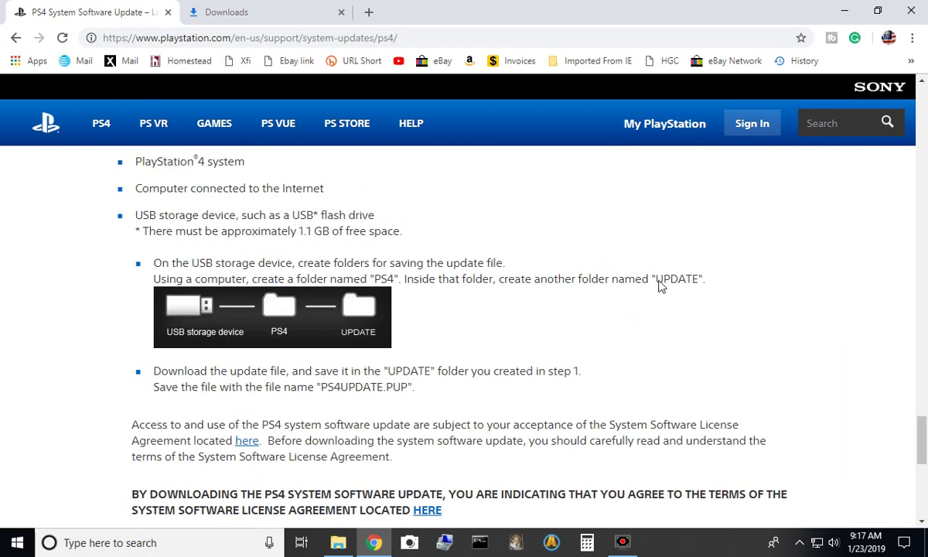
pyautogui.moveTo(657, 281); pyautogui.dragTo(693, 286)
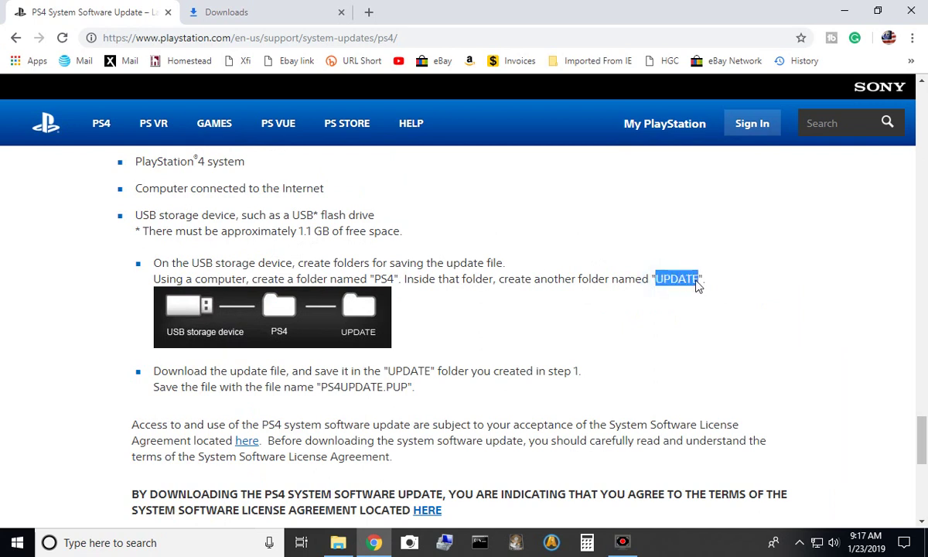
pyautogui.rightClick(696, 288)
pyautogui.click(709, 291)
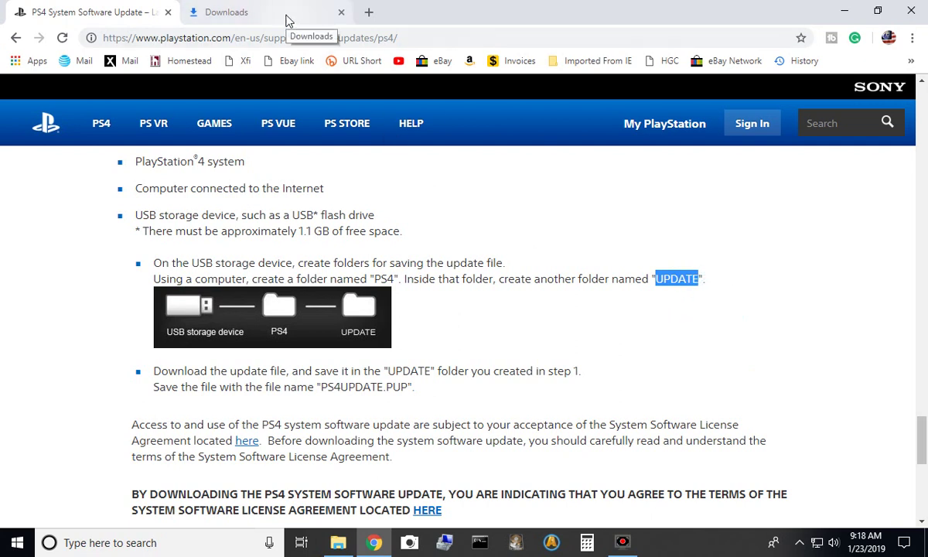
# Create a second folder on the NEW VALUME (F:) drive and name it UPDATE using the copied text
pyautogui.click(337, 543)
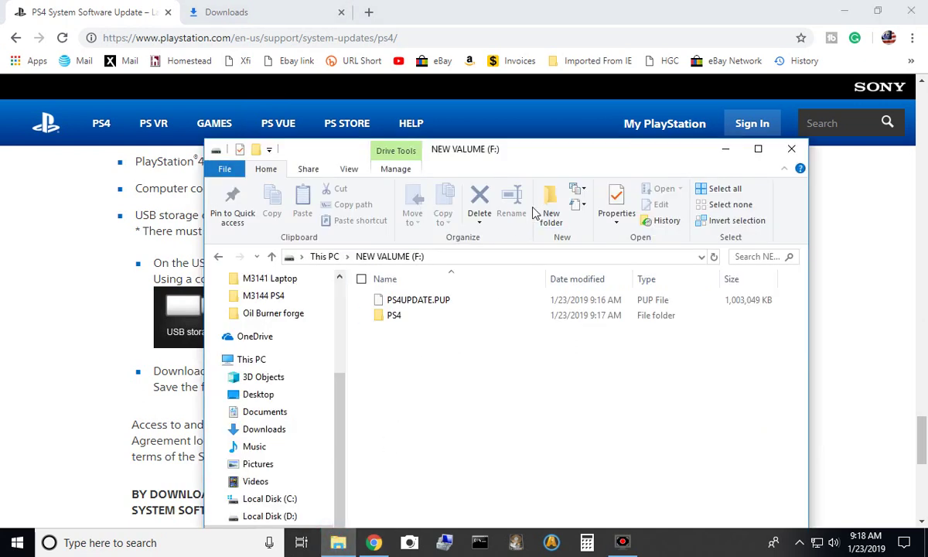
pyautogui.rightClick(418, 357)
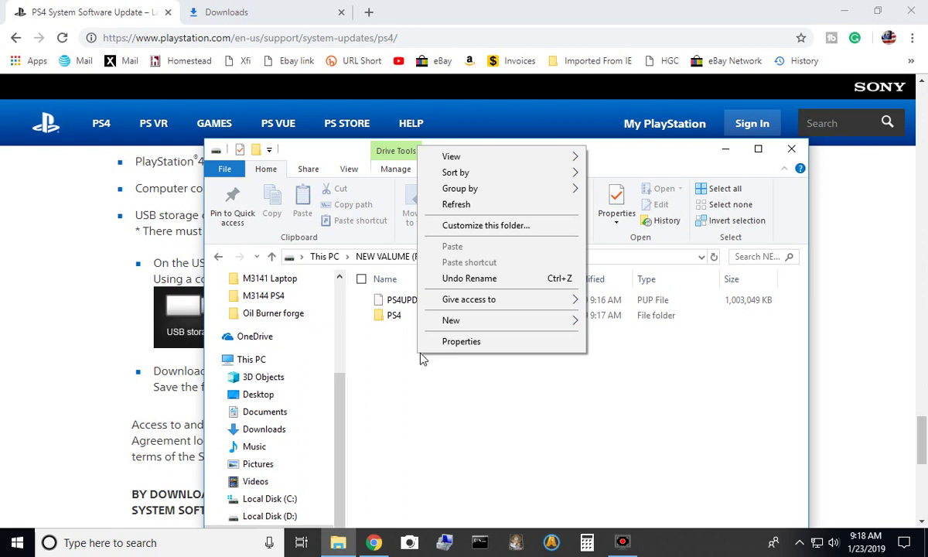
pyautogui.moveTo(473, 324)
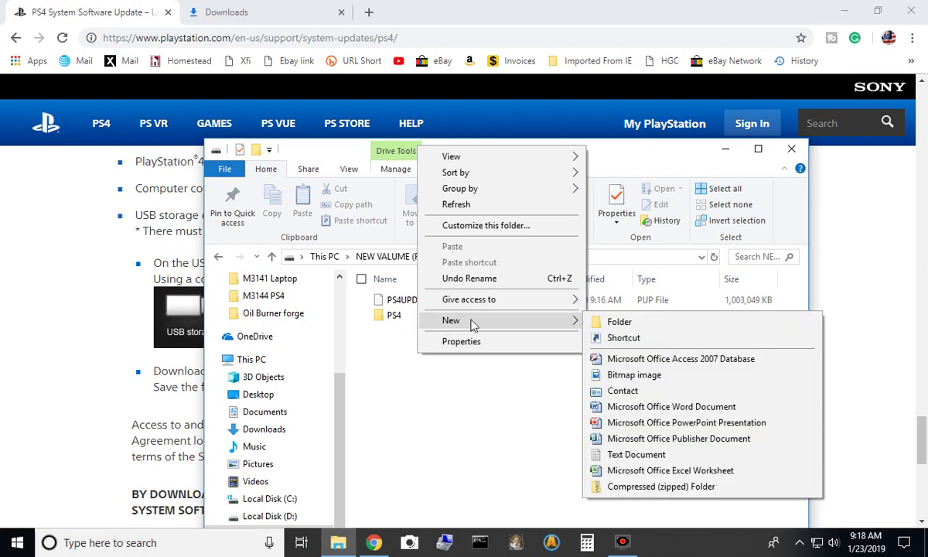
pyautogui.click(594, 322)
pyautogui.rightClick(394, 331)
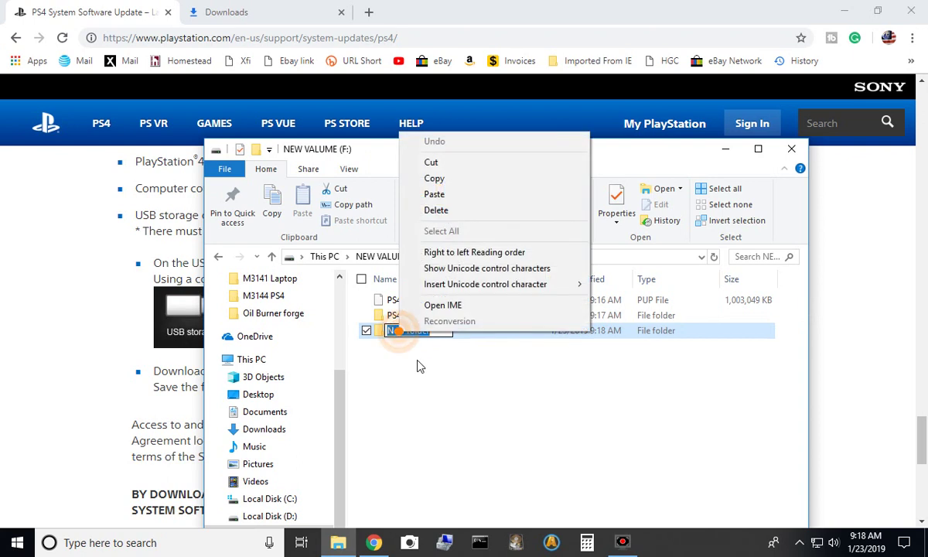
pyautogui.click(434, 195)
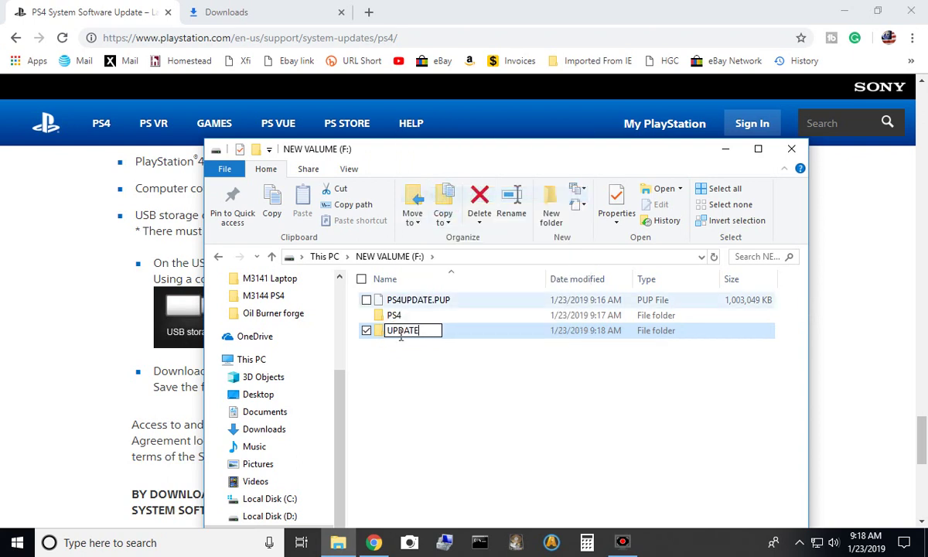
pyautogui.click(387, 369)
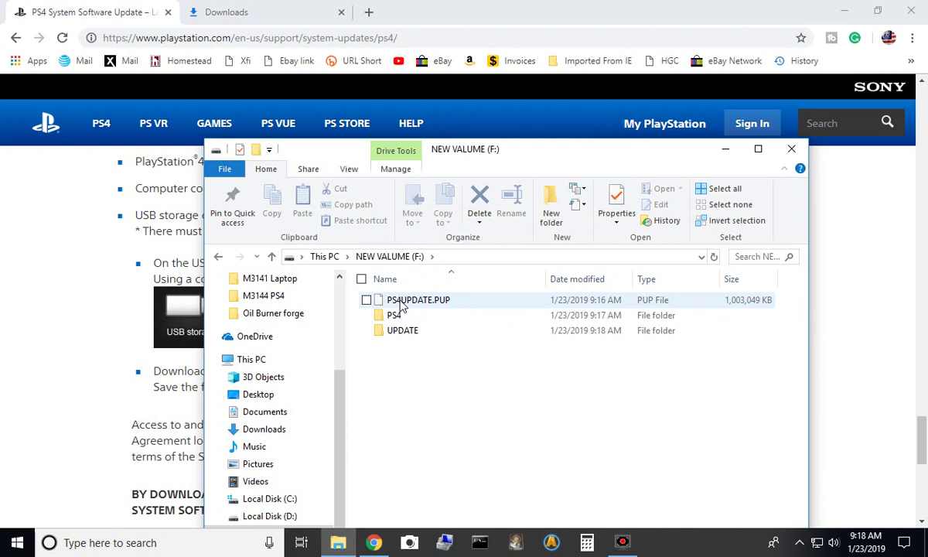
# Move PS4UPDATE.PUP into the UPDATE folder and the UPDATE folder into PS4, and reposition the drive's window higher on the screen
pyautogui.moveTo(400, 306); pyautogui.dragTo(431, 307)
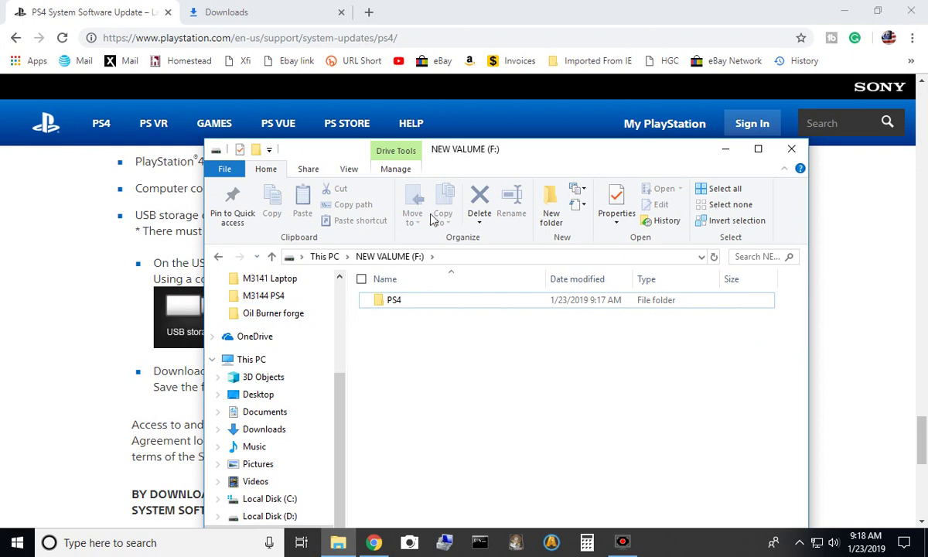
pyautogui.moveTo(534, 145); pyautogui.dragTo(526, 61)
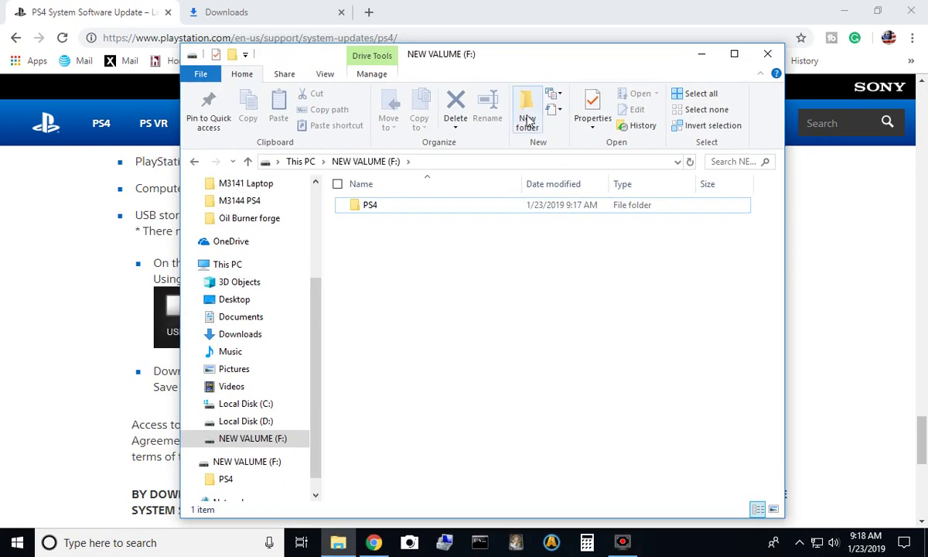
# Safely eject the Cruzer Glide USB drive from the computer
pyautogui.click(800, 547)
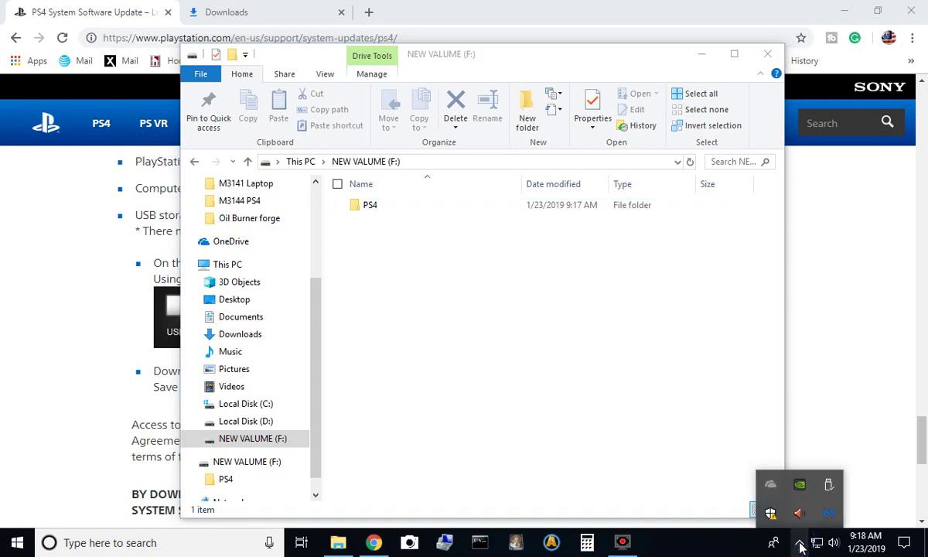
pyautogui.click(830, 486)
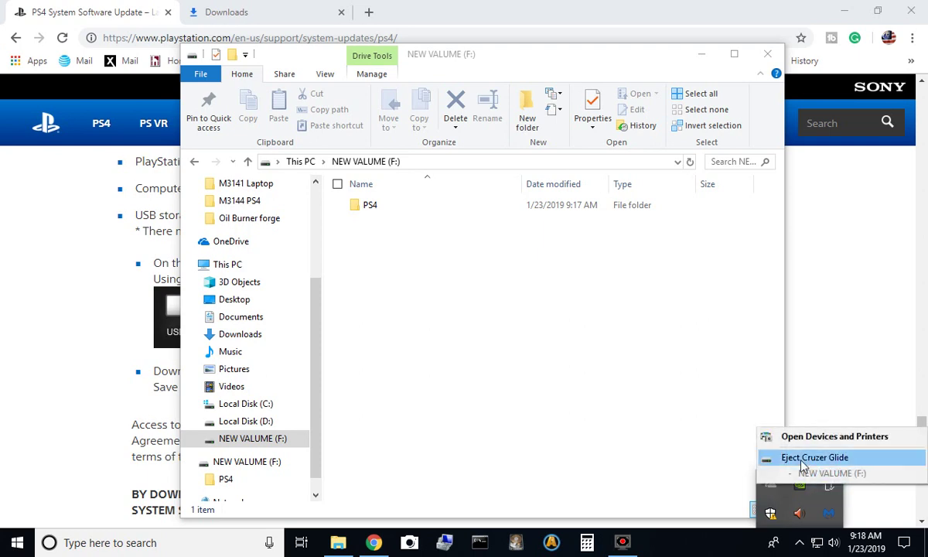
pyautogui.click(805, 460)
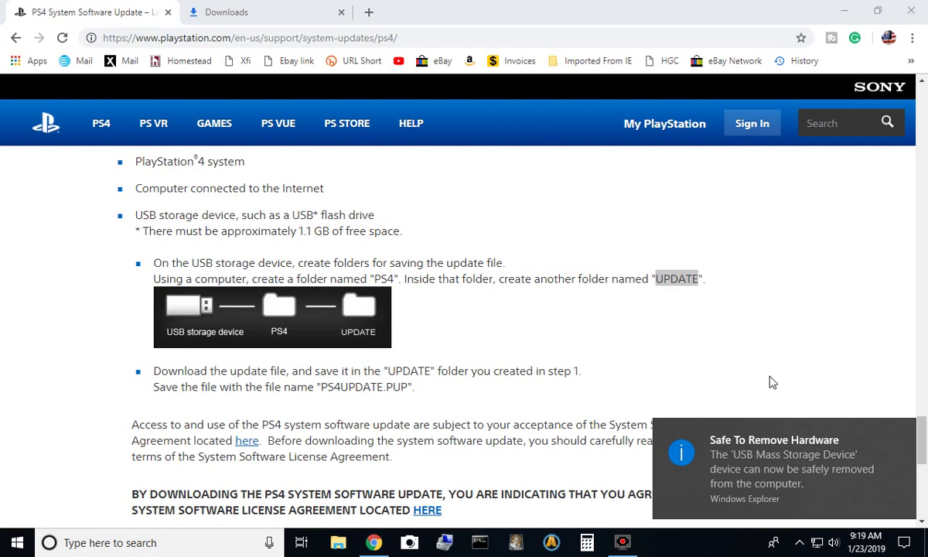
# Minimize the browser with the PS4 update page and close the reopened NEW VALUME (F:) folder window
pyautogui.scroll(4, 569, 324)
pyautogui.scroll(10, 569, 325)
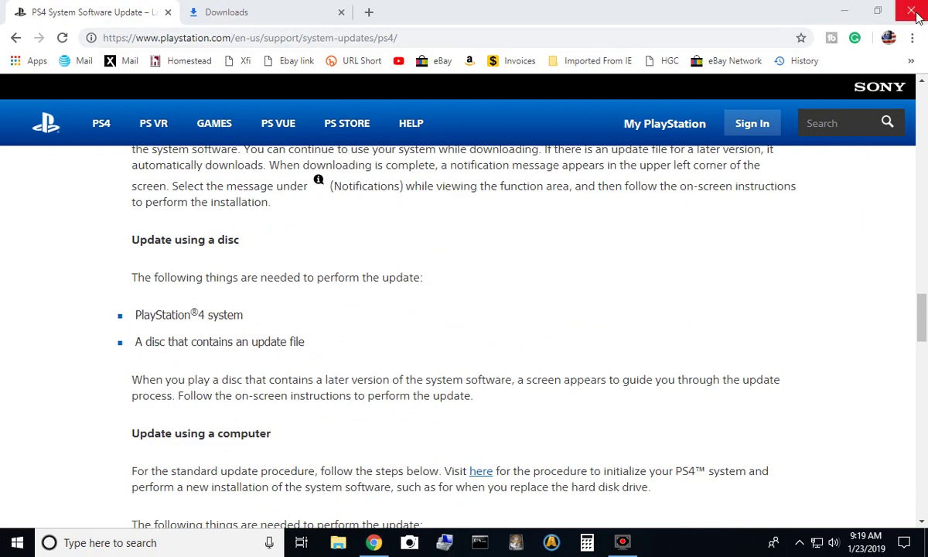
pyautogui.click(845, 11)
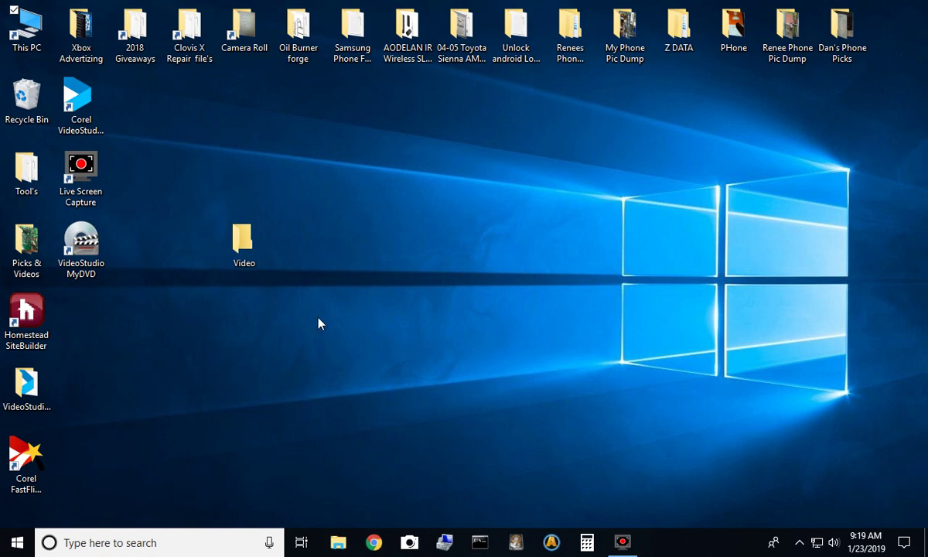
pyautogui.hotkey('alt', 'Tab')
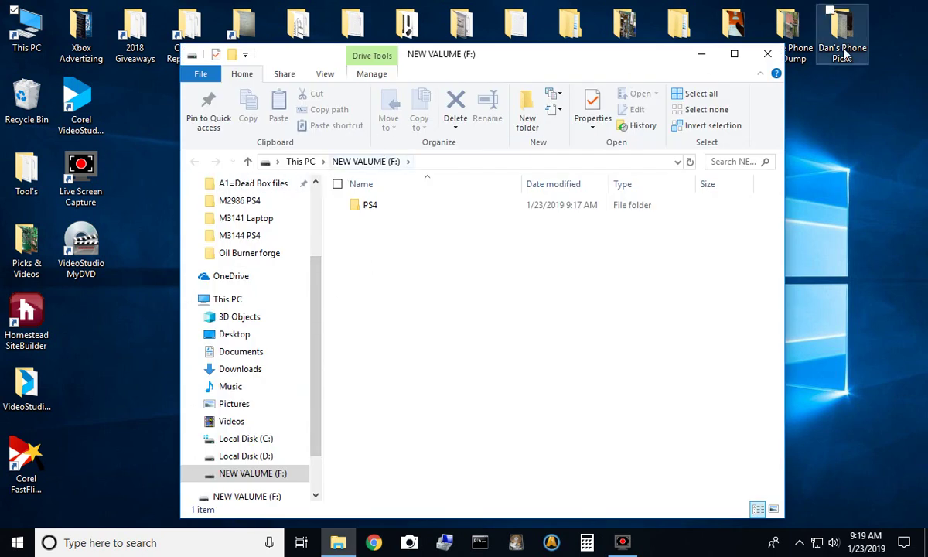
pyautogui.click(768, 53)
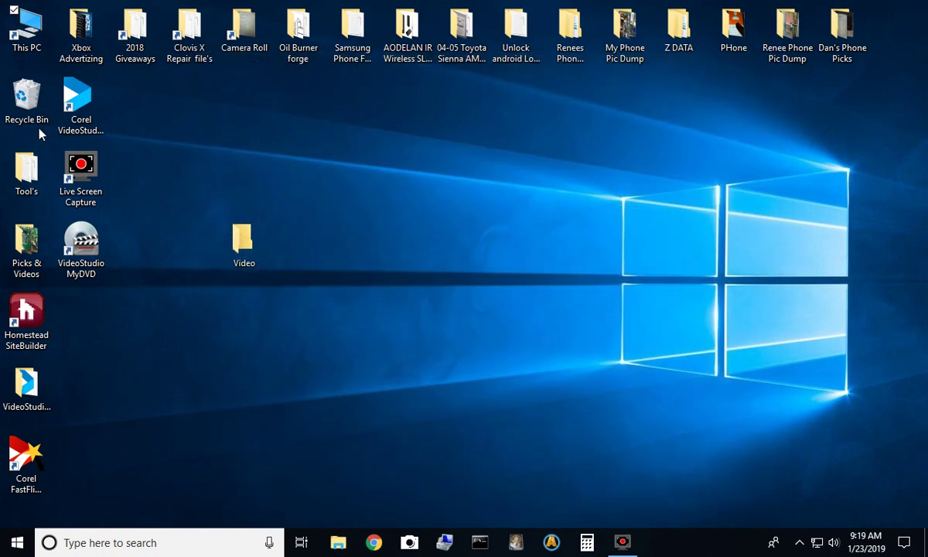
# Check the folder structure on NEW VALUME (F:) from This PC through PS4 and UPDATE to the update file, and return to This PC
pyautogui.doubleClick(34, 37)
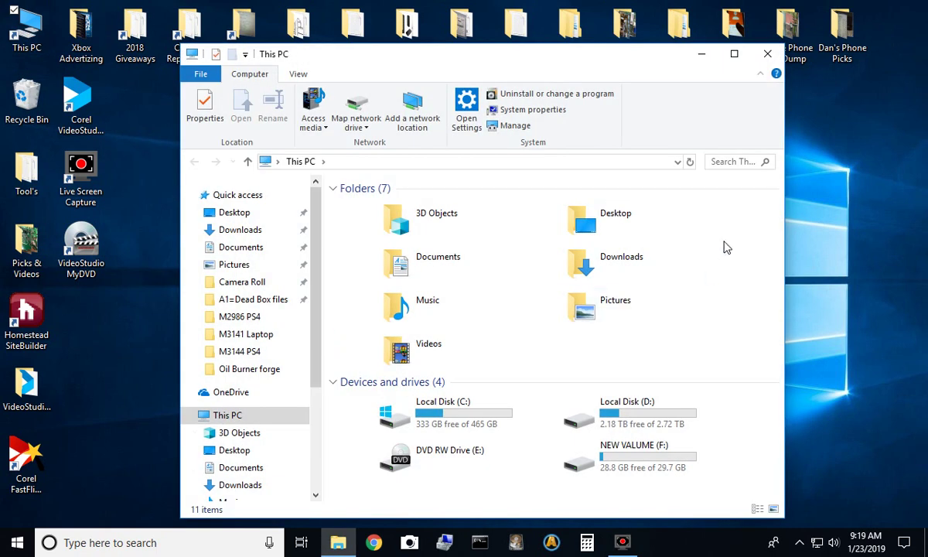
pyautogui.click(734, 54)
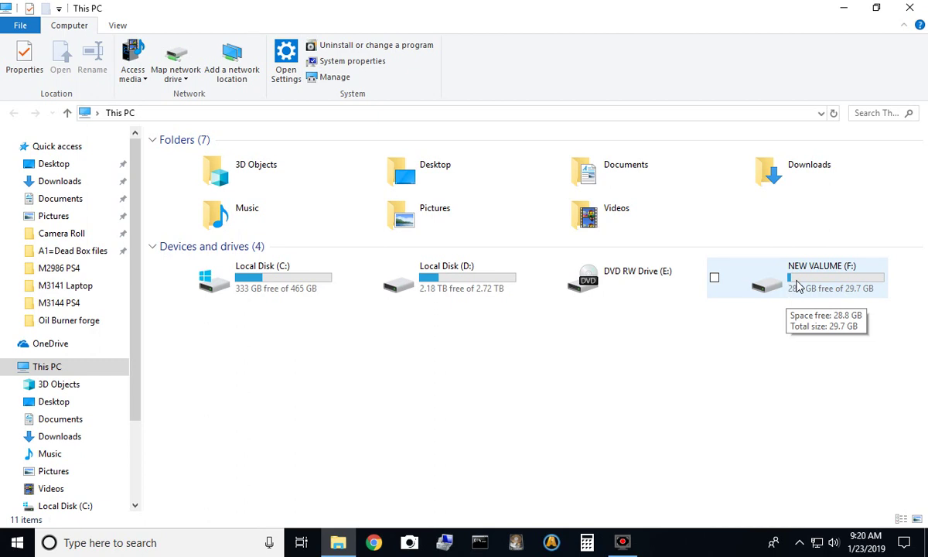
pyautogui.doubleClick(798, 287)
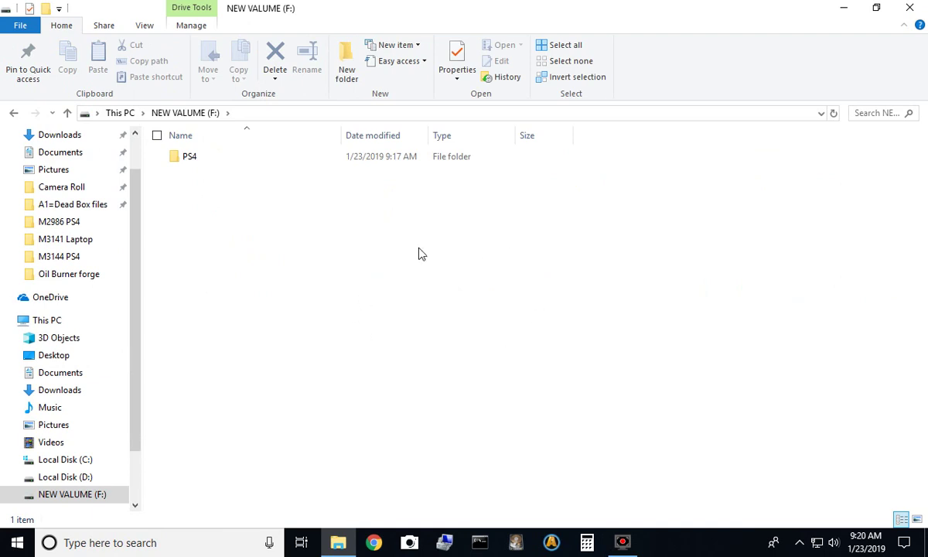
pyautogui.doubleClick(184, 161)
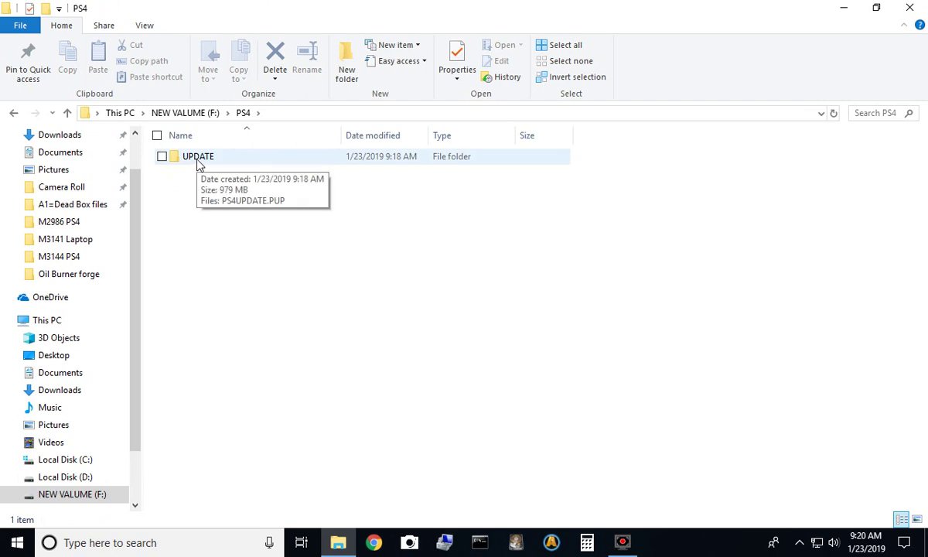
pyautogui.doubleClick(197, 161)
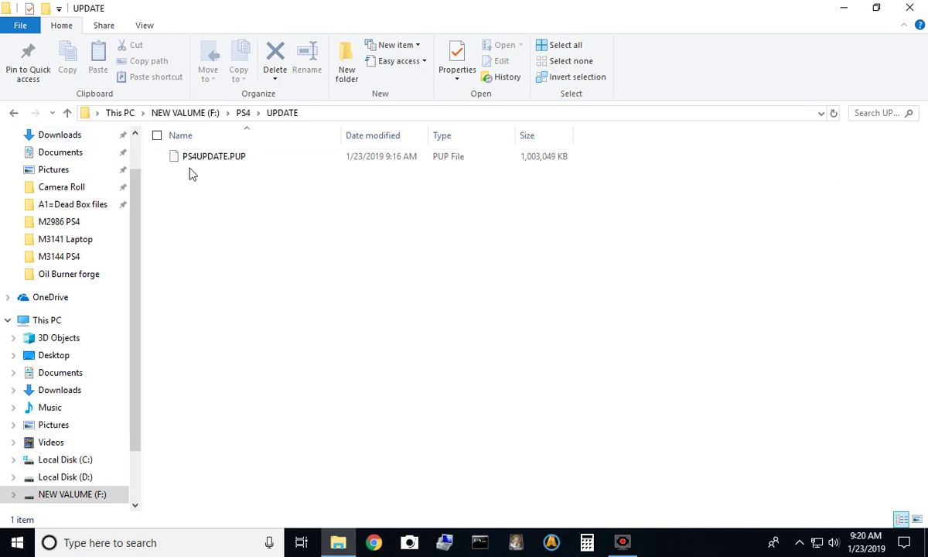
pyautogui.click(15, 114)
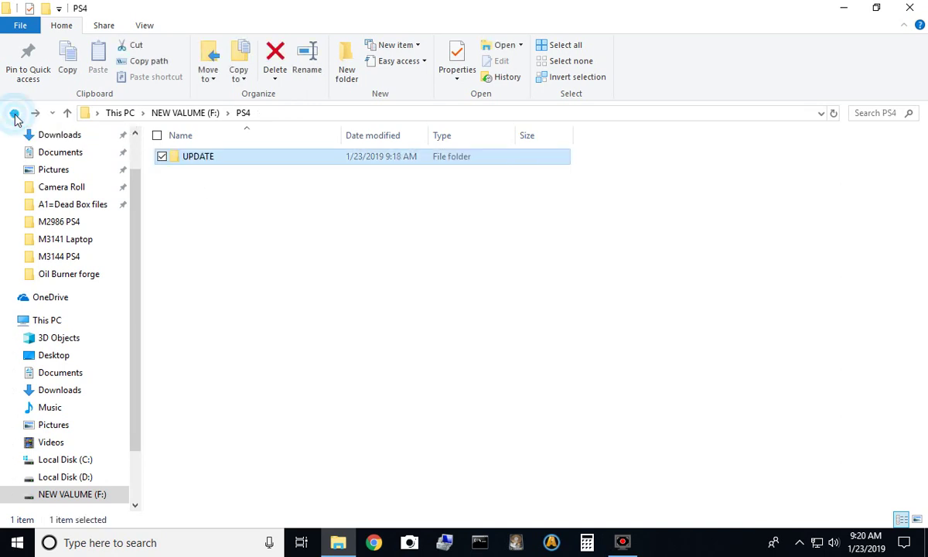
pyautogui.click(14, 115)
pyautogui.click(15, 115)
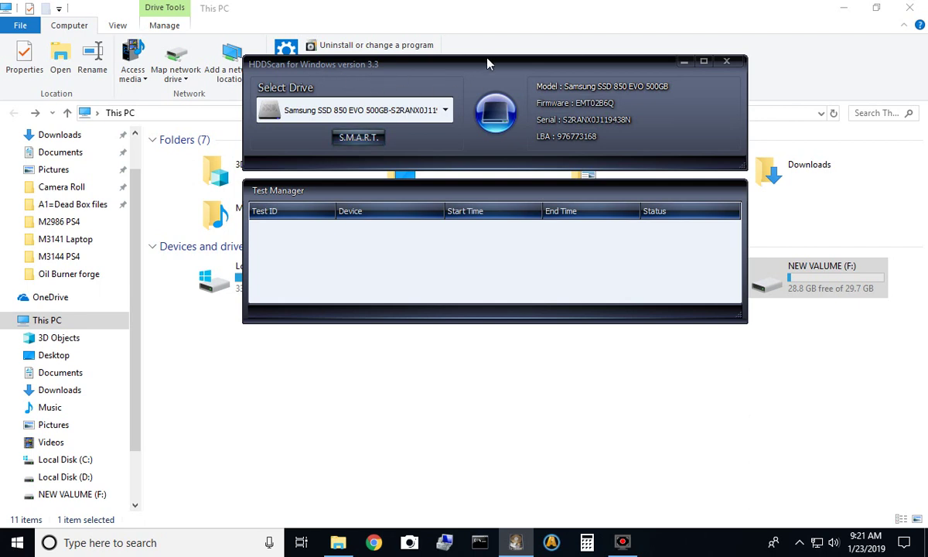
# In HDDScan, view the S.M.A.R.T. report for the Samsung SSD 850 EVO 500GB drive and close it
pyautogui.moveTo(489, 58)
pyautogui.mouseDown()
pyautogui.moveTo(497, 104)
pyautogui.moveTo(493, 62)
pyautogui.moveTo(482, 62)
pyautogui.mouseUp()
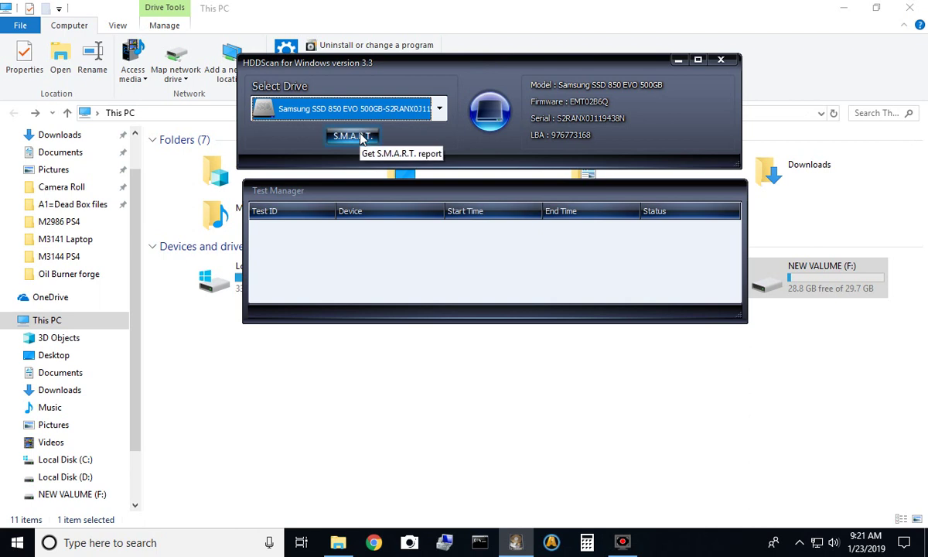
pyautogui.click(439, 110)
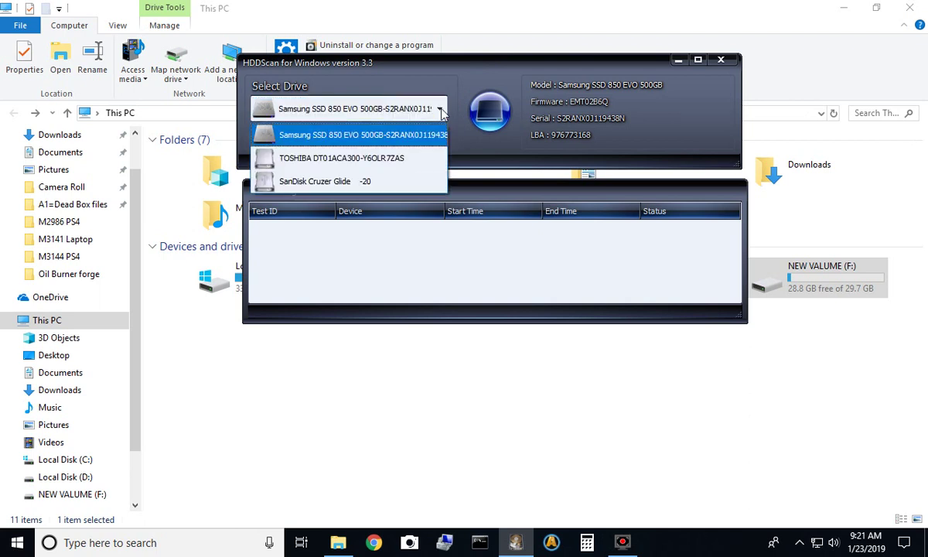
pyautogui.click(332, 141)
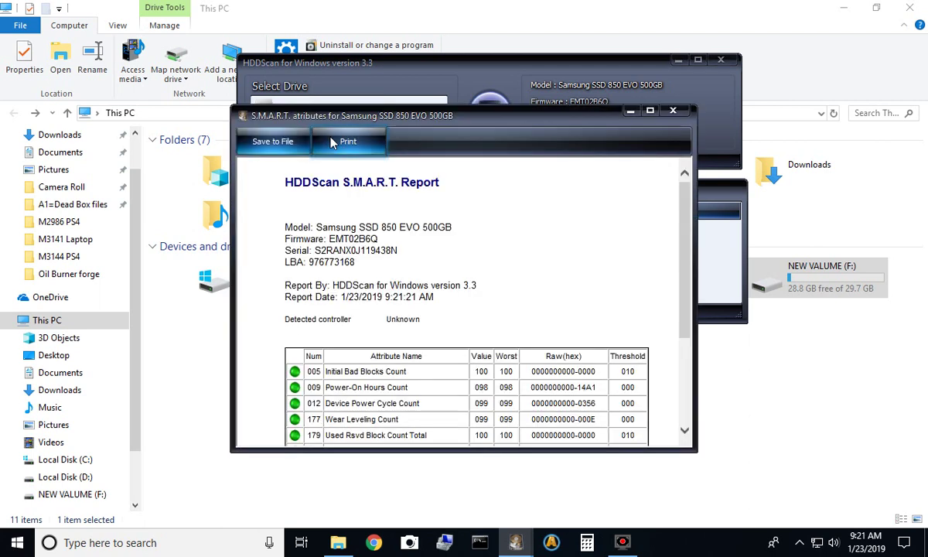
pyautogui.scroll(-3, 454, 337)
pyautogui.scroll(5, 454, 333)
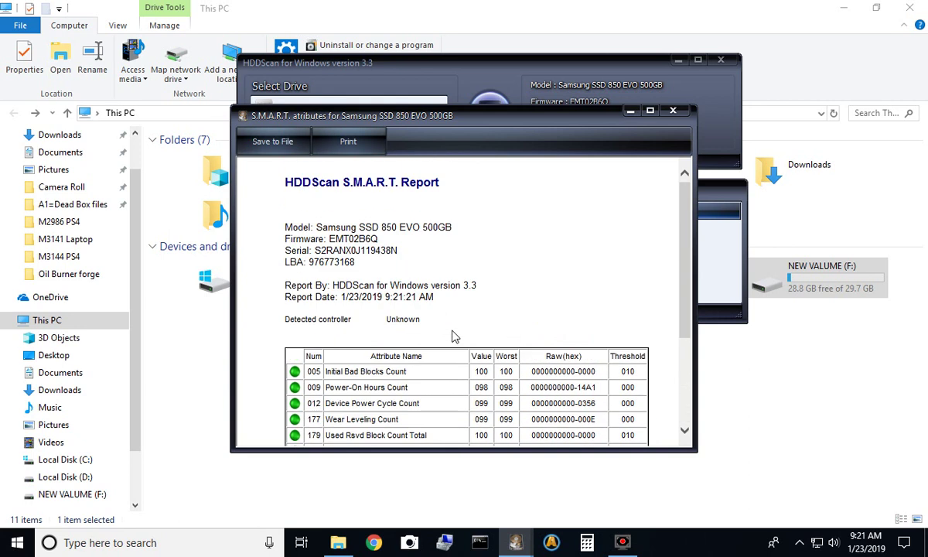
pyautogui.click(672, 110)
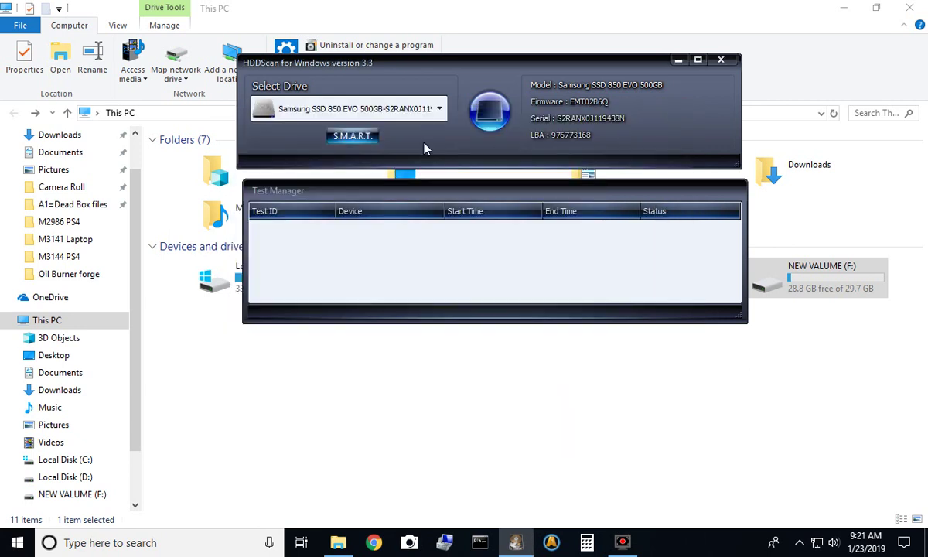
# Select the TOSHIBA DT01ACA300 drive, review its S.M.A.R.T. attributes and close the report
pyautogui.click(440, 109)
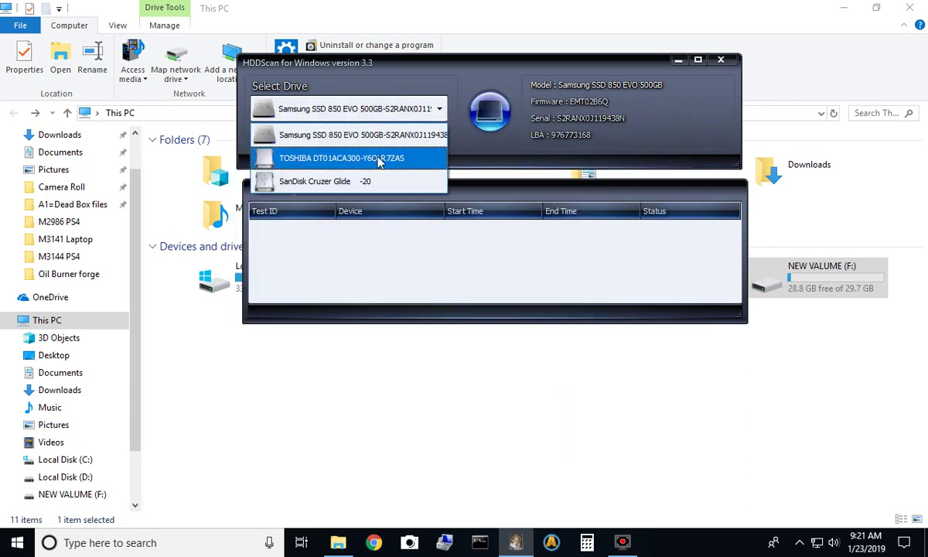
pyautogui.click(355, 153)
pyautogui.click(353, 139)
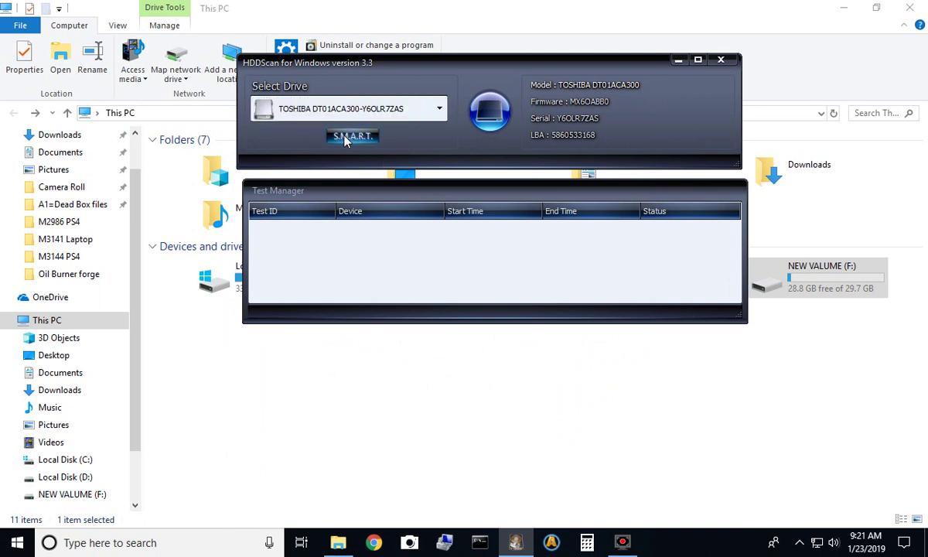
pyautogui.scroll(-5, 410, 359)
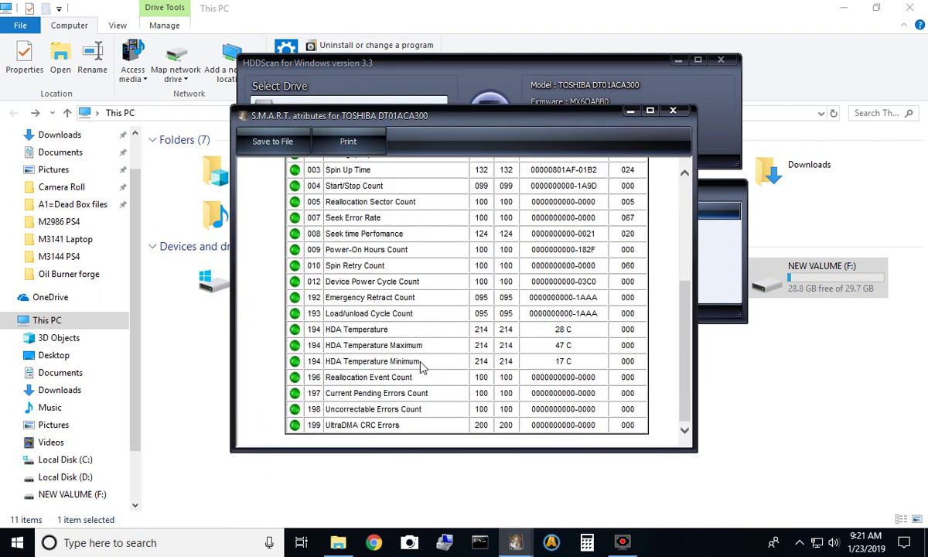
pyautogui.scroll(4, 423, 332)
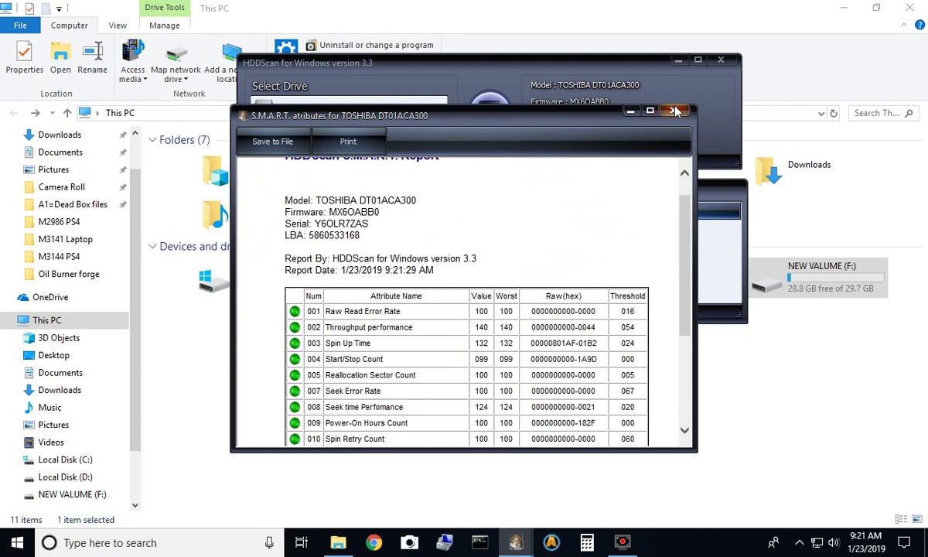
pyautogui.click(673, 111)
# Select the SanDisk Cruzer Glide to check its S.M.A.R.T. availability, and reopen the report for the TOSHIBA DT01ACA300
pyautogui.click(414, 109)
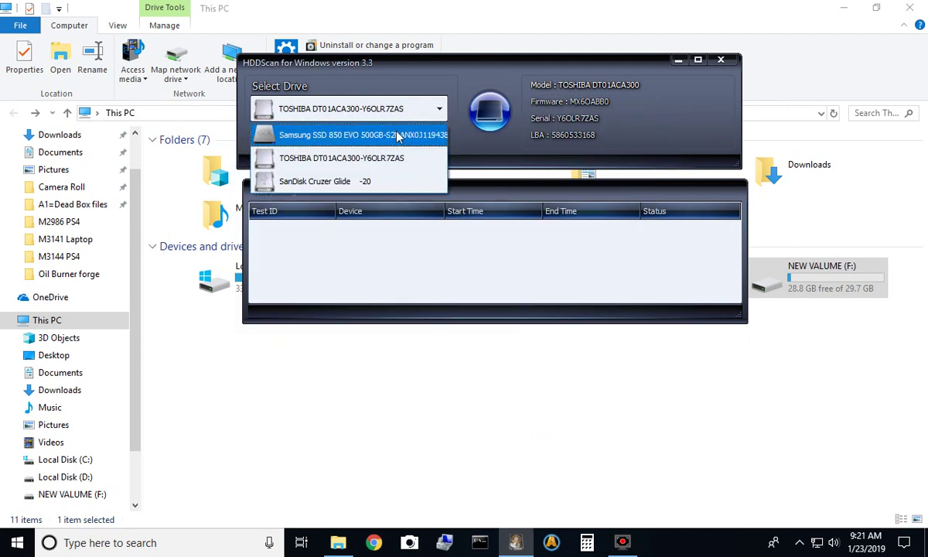
pyautogui.click(362, 179)
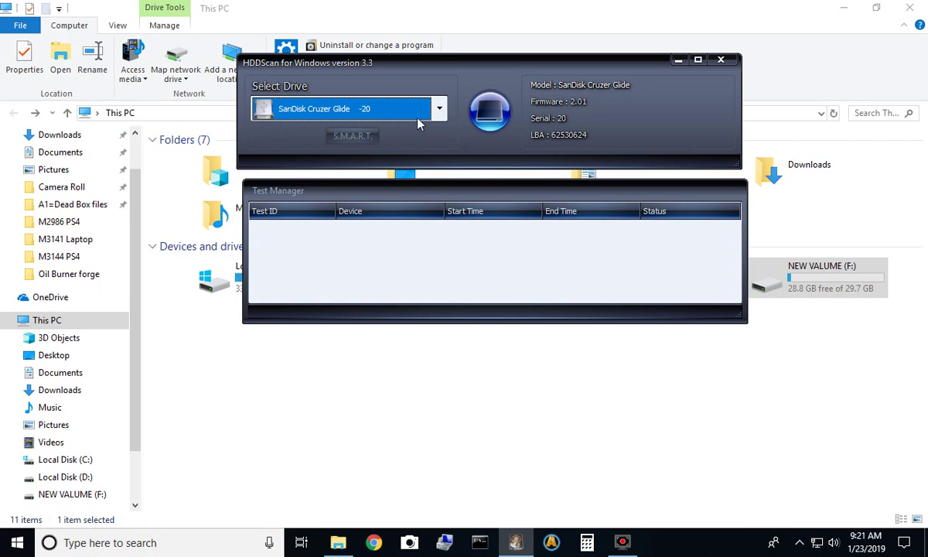
pyautogui.click(414, 109)
pyautogui.click(368, 157)
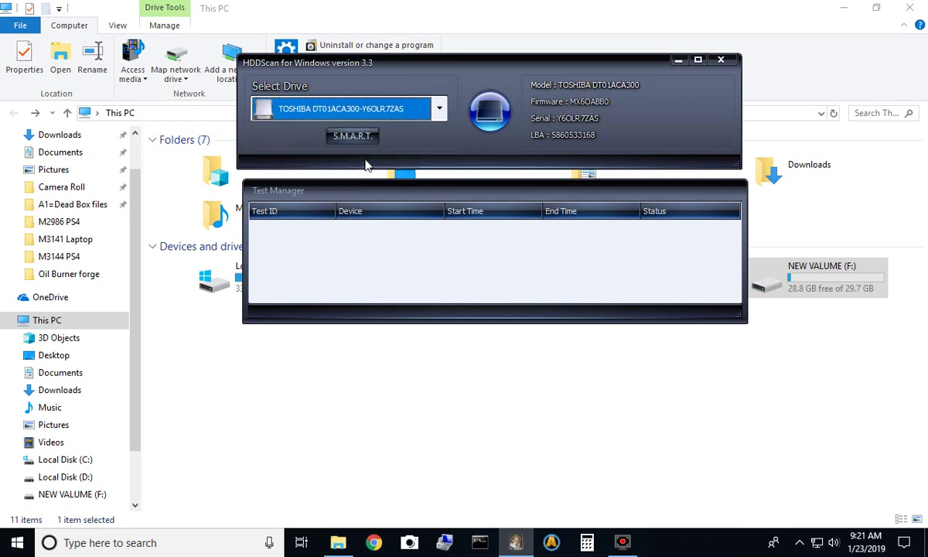
pyautogui.click(348, 136)
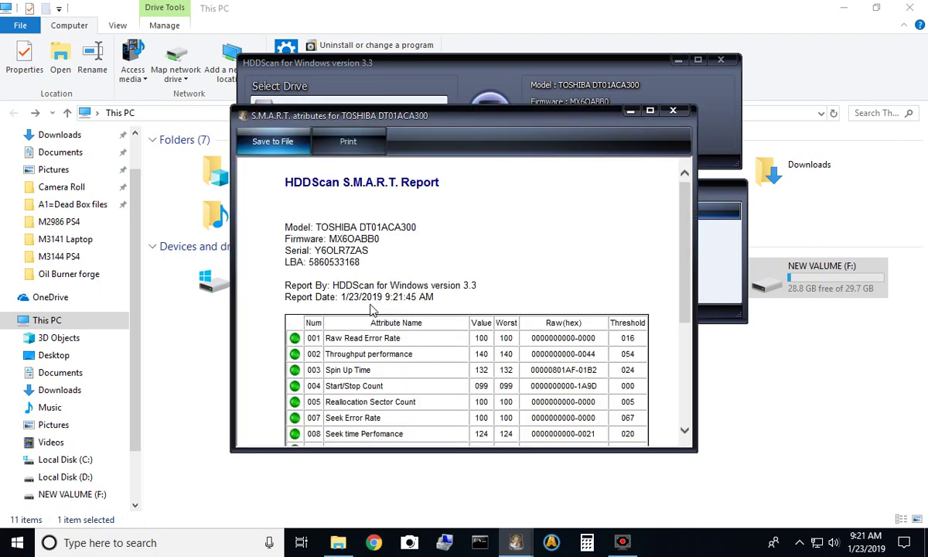
# Examine all S.M.A.R.T. attributes and their status indicators in the TOSHIBA DT01ACA300 report, and close the report and HDDScan
pyautogui.scroll(-1, 369, 309)
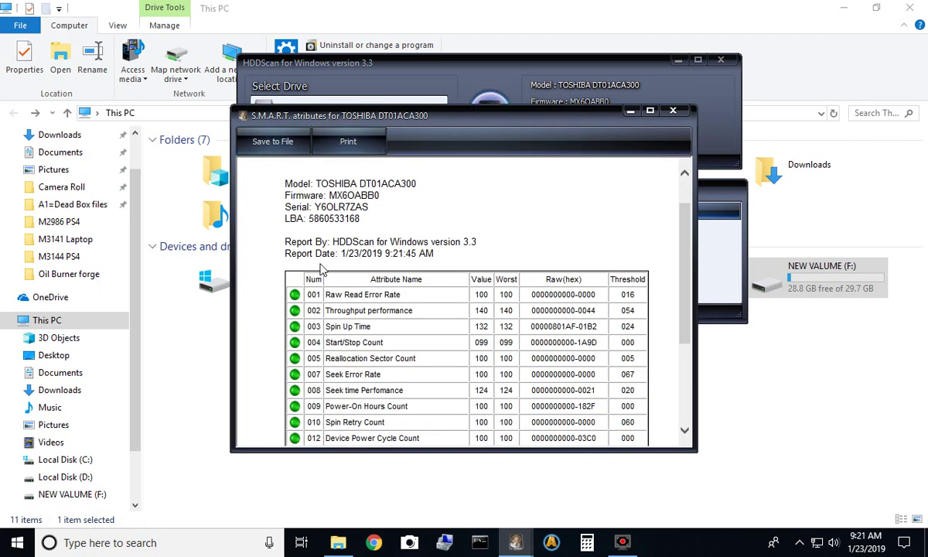
pyautogui.scroll(-2, 294, 255)
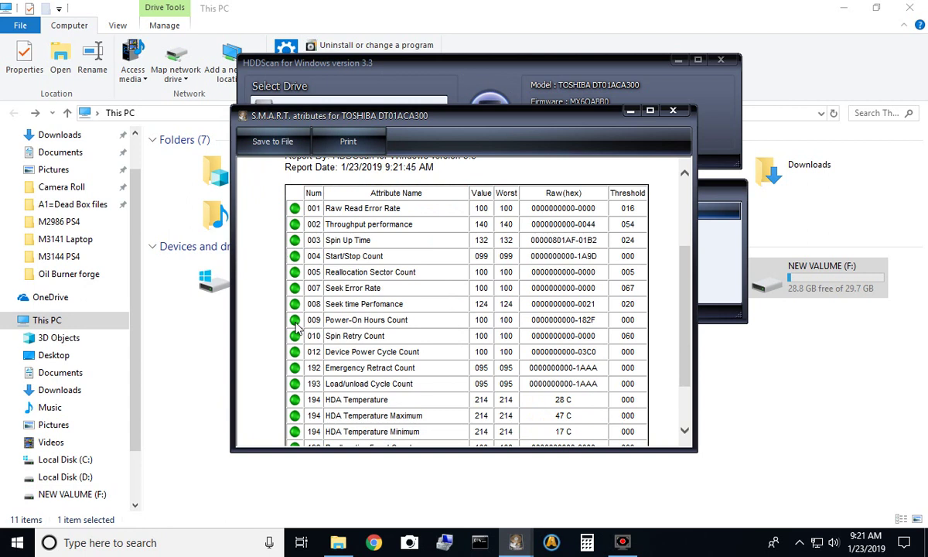
pyautogui.scroll(-2, 296, 326)
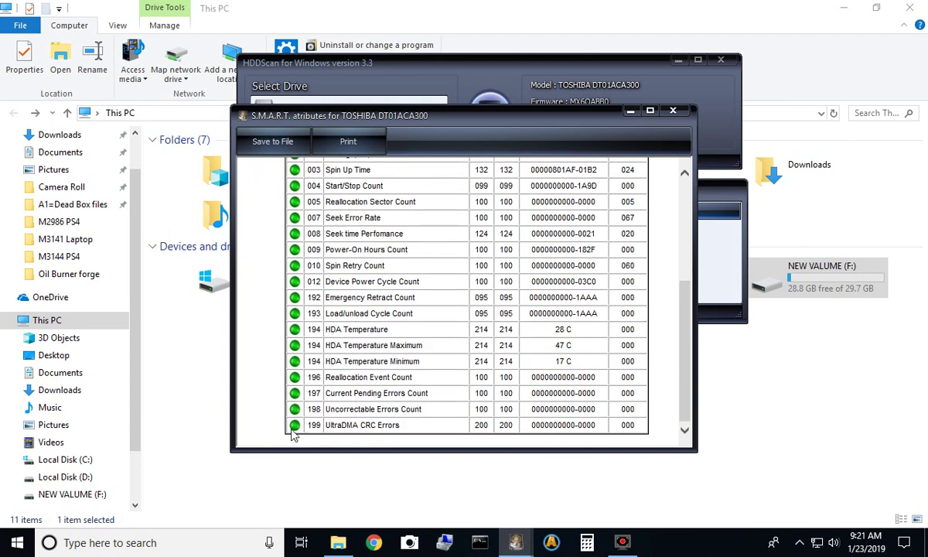
pyautogui.scroll(2, 296, 401)
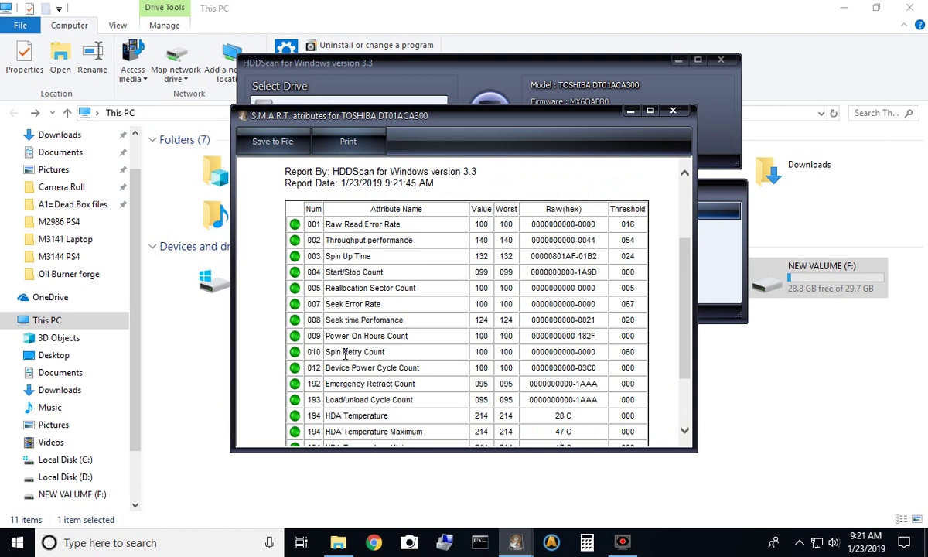
pyautogui.scroll(-1, 350, 349)
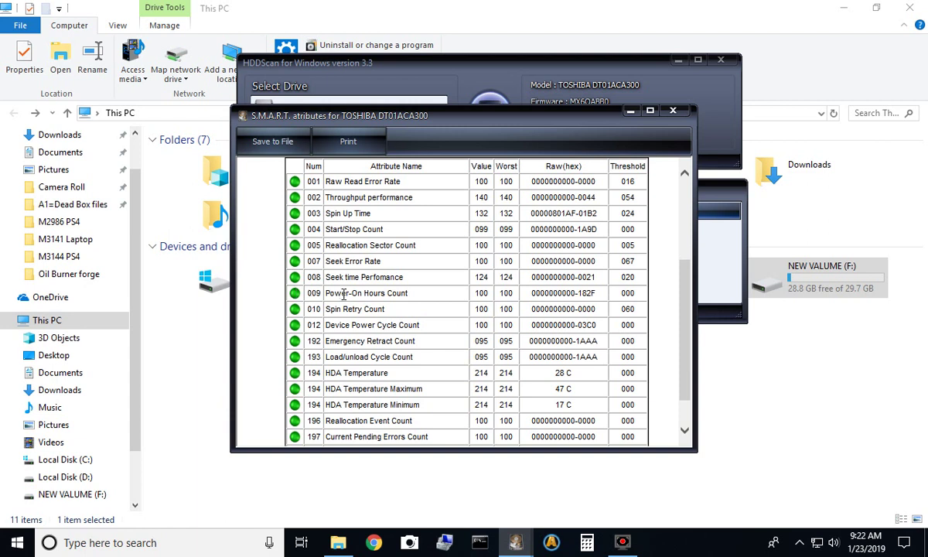
pyautogui.scroll(-1, 391, 306)
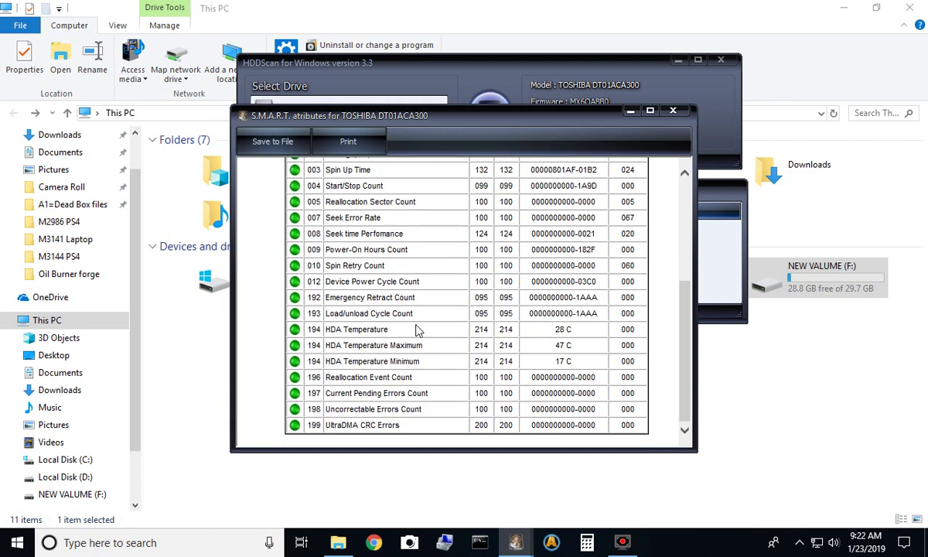
pyautogui.scroll(3, 418, 328)
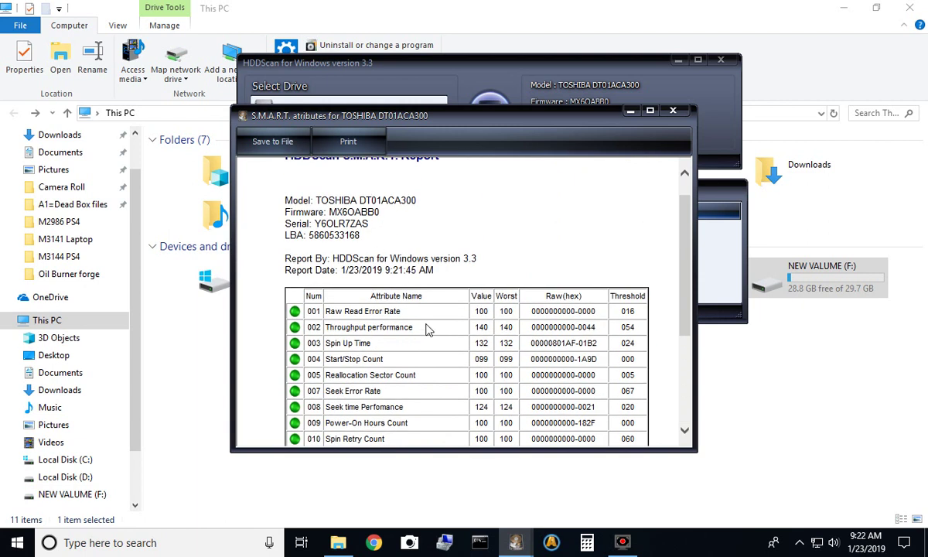
pyautogui.scroll(-2, 434, 340)
pyautogui.scroll(-2, 441, 350)
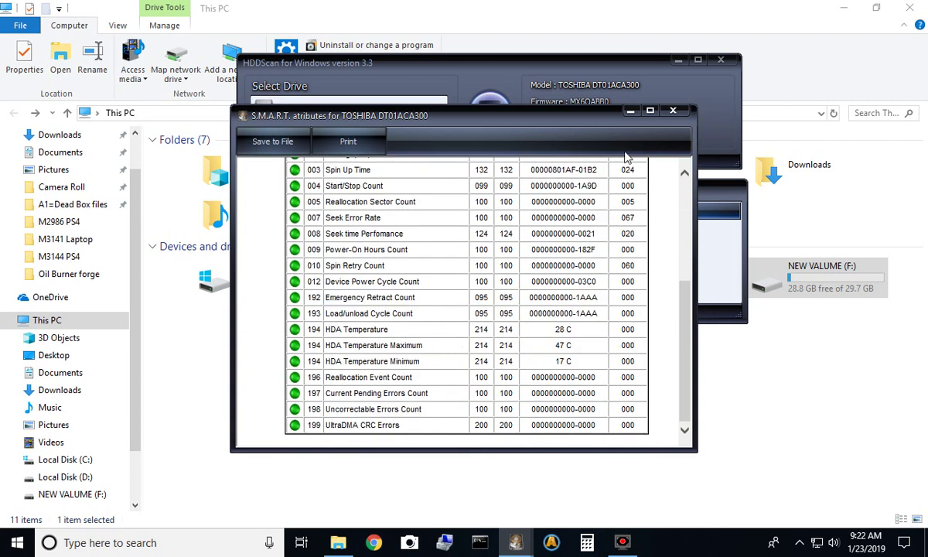
pyautogui.click(673, 112)
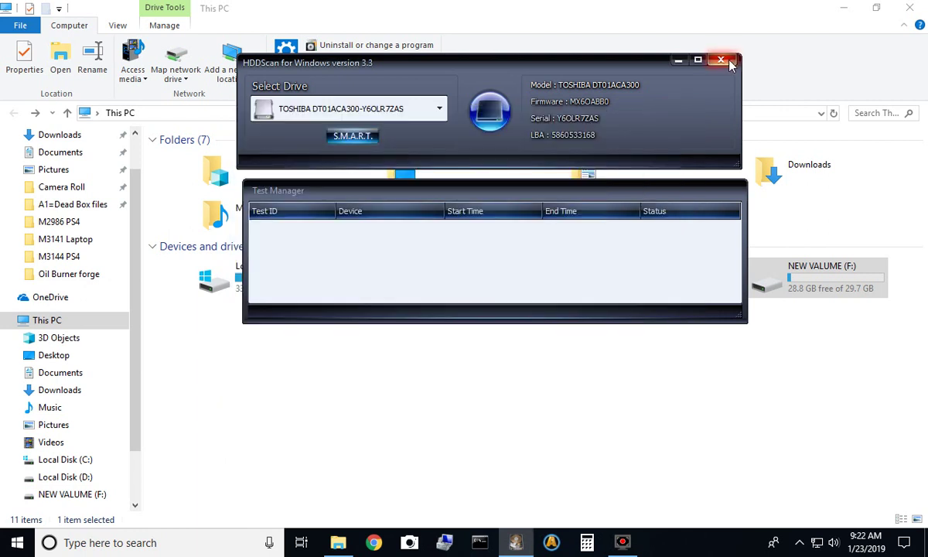
pyautogui.click(721, 60)
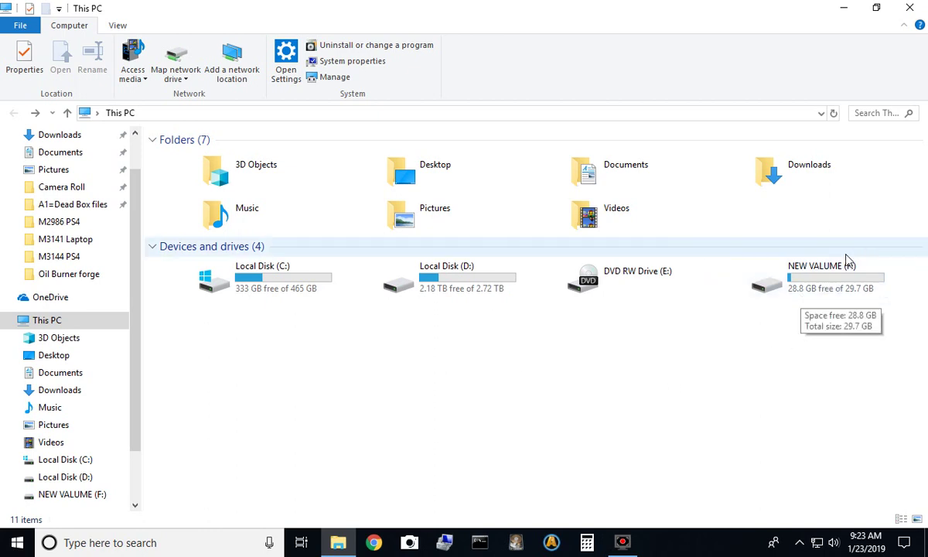
# Recheck that NEW VALUME (F:) holds PS4UPDATE.PUP inside the PS4 and UPDATE folders, and go back to This PC
pyautogui.doubleClick(793, 294)
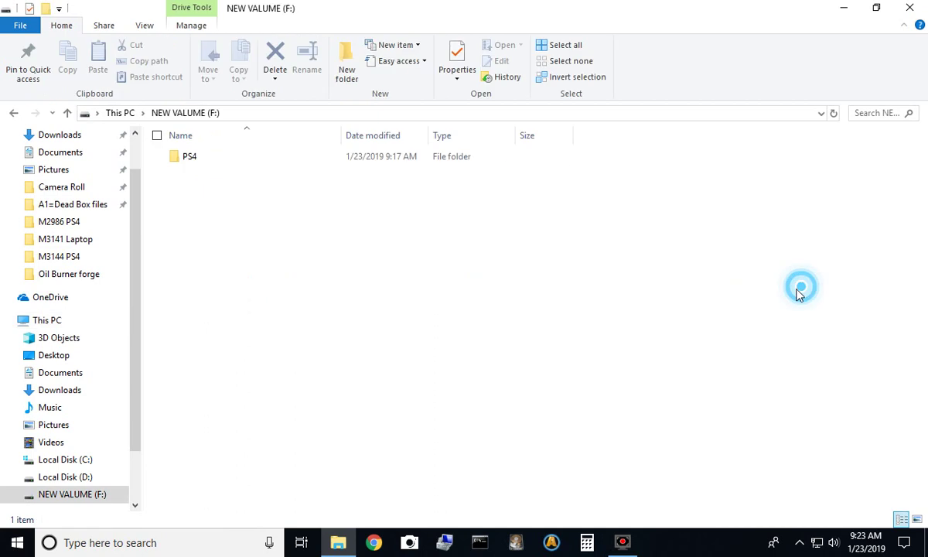
pyautogui.doubleClick(197, 164)
pyautogui.doubleClick(197, 164)
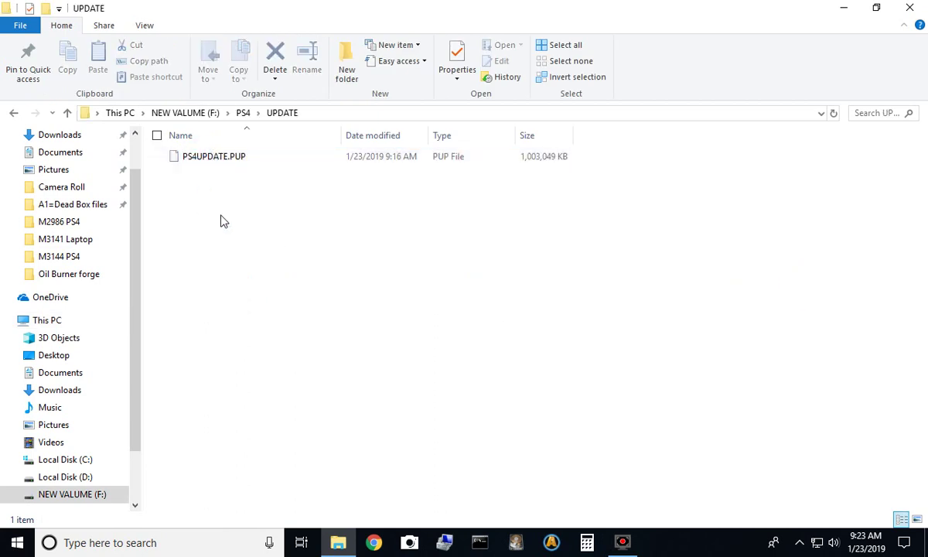
pyautogui.click(12, 114)
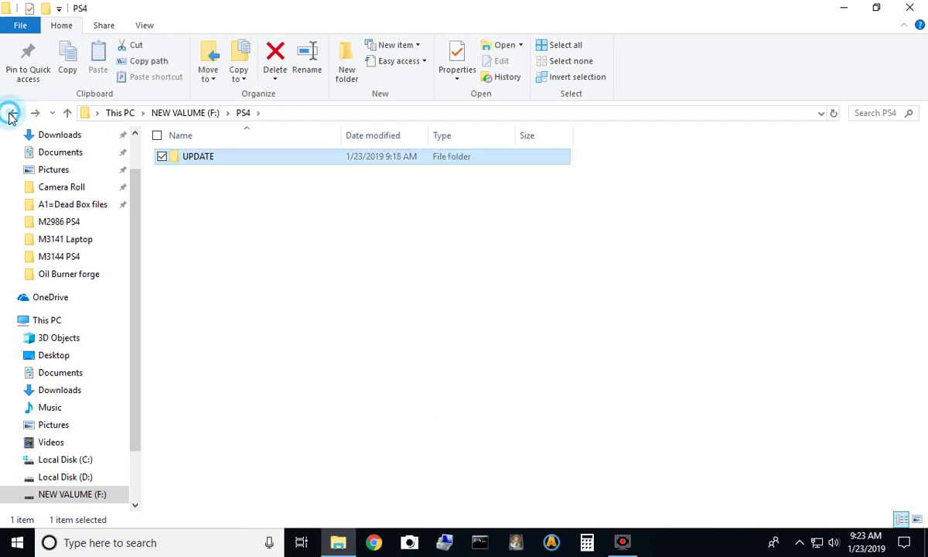
pyautogui.click(11, 116)
pyautogui.click(11, 116)
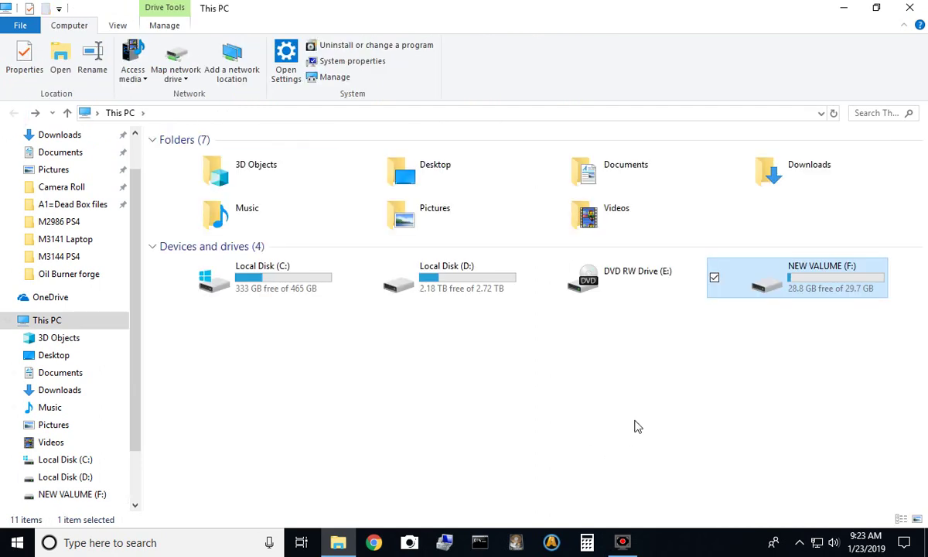
pyautogui.rightClick(752, 278)
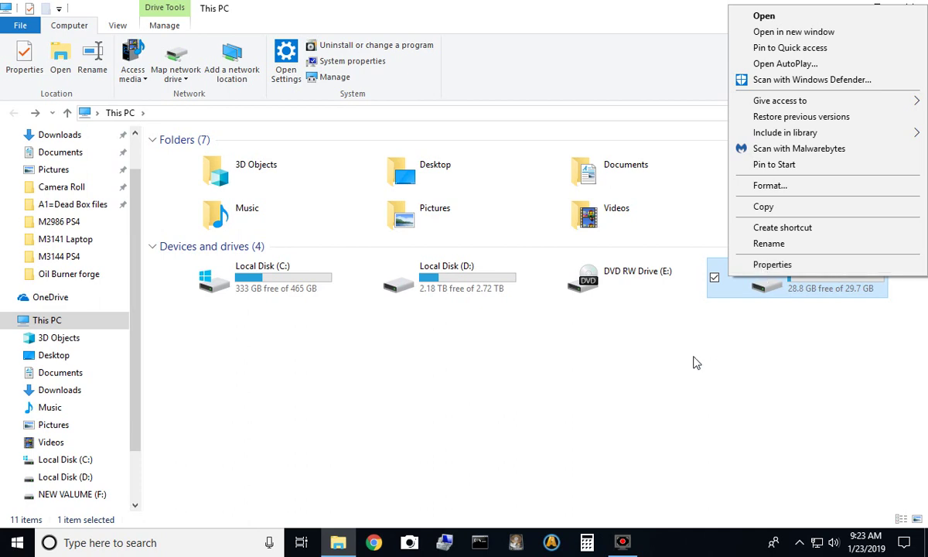
pyautogui.click(595, 410)
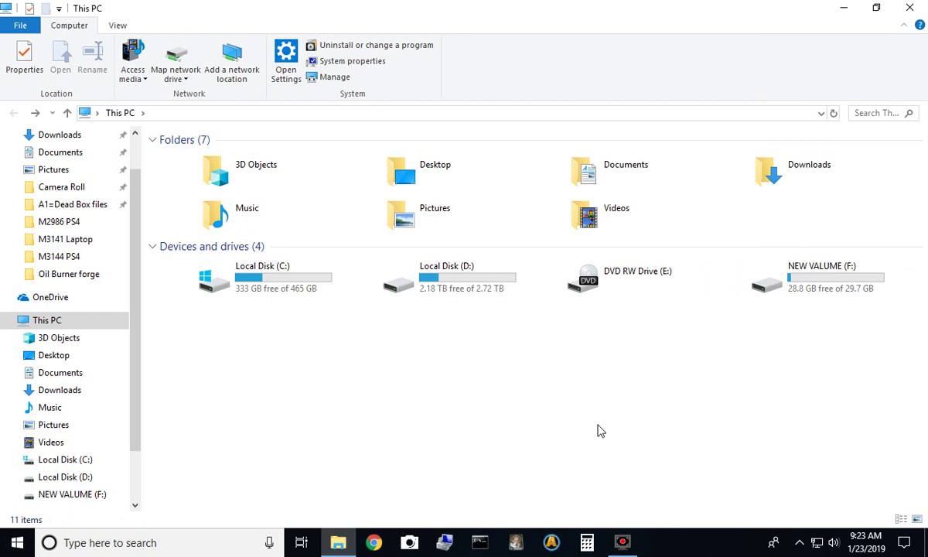